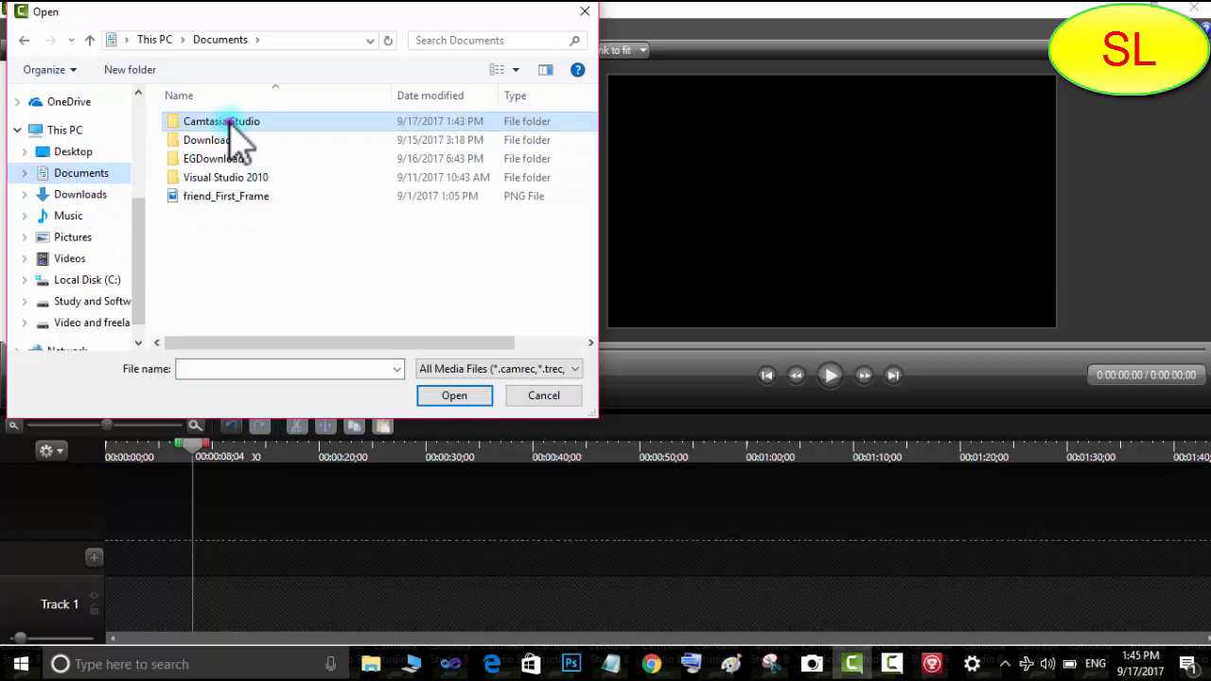
Step: Import capture-1 from the Camtasia Studio documents folder and place it at the very start of Track 1
double_click(230, 123)
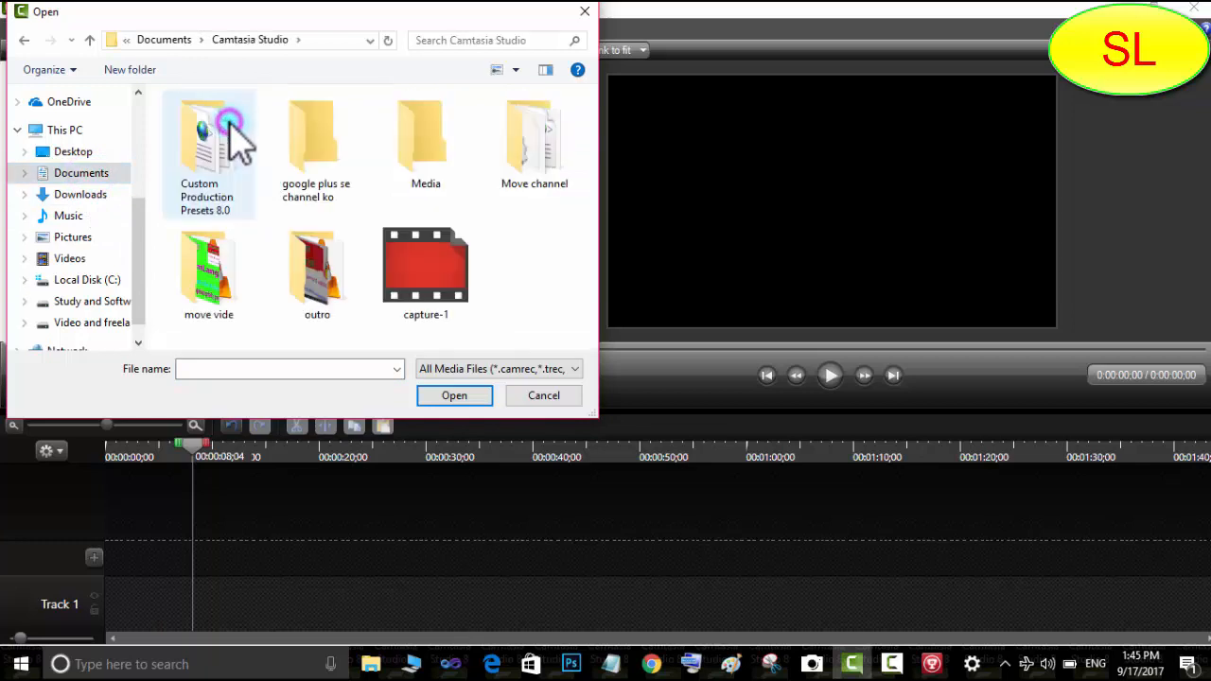
double_click(423, 270)
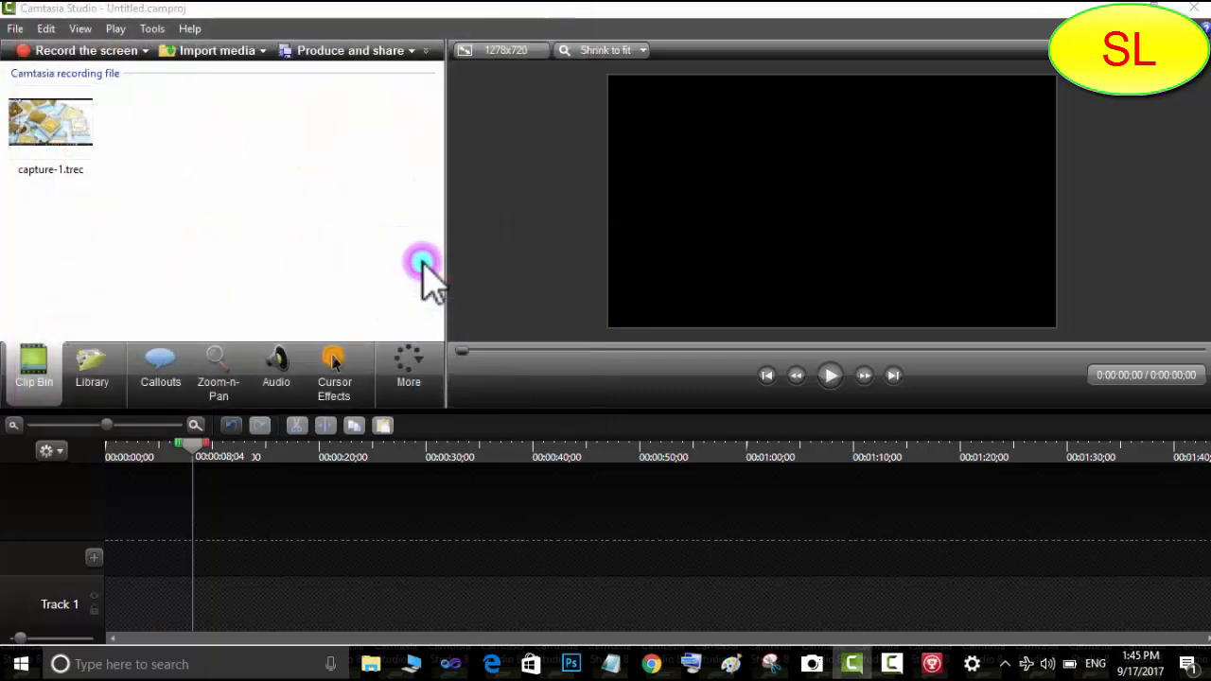
right_click(43, 108)
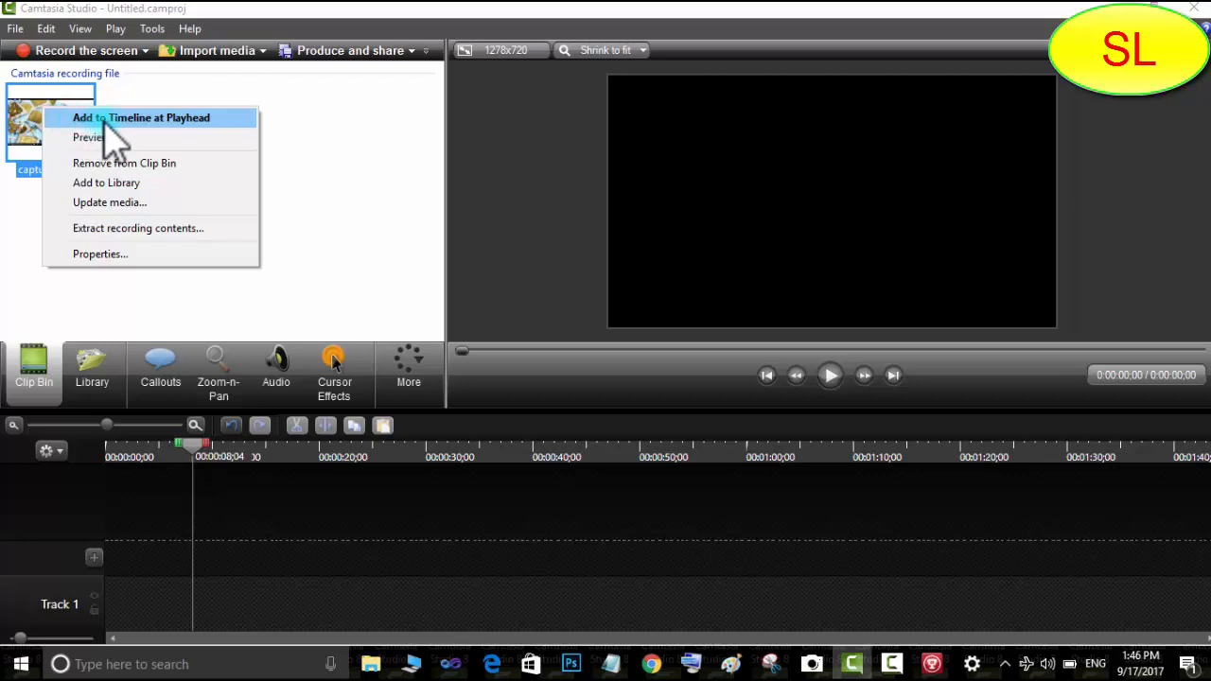
left_click(174, 121)
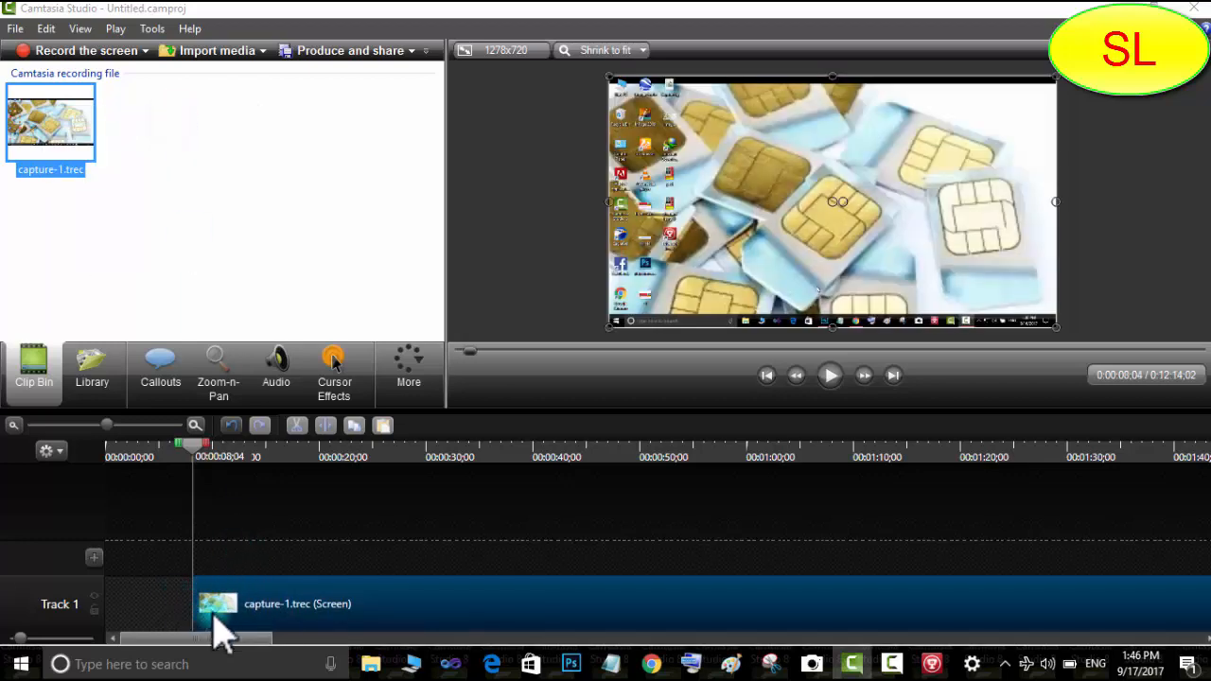
left_click_drag(269, 613, 147, 599)
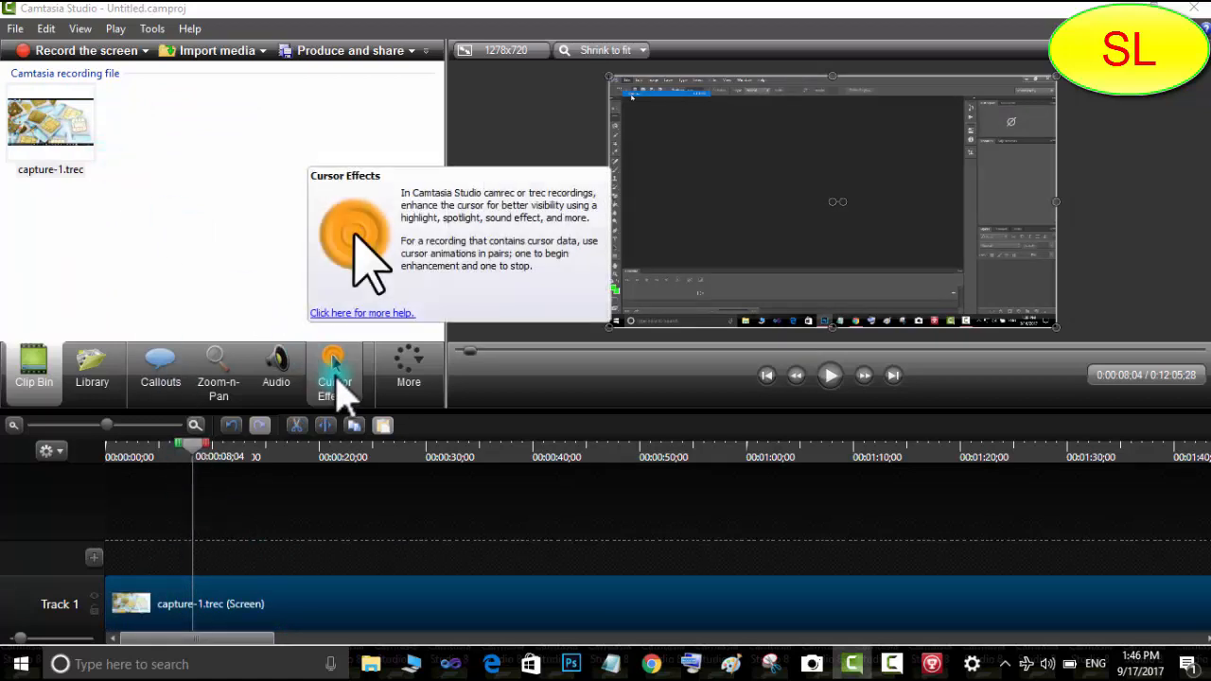
Step: Try hiding the mouse cursor of the capture-1 clip through its cursor effects
left_click(336, 376)
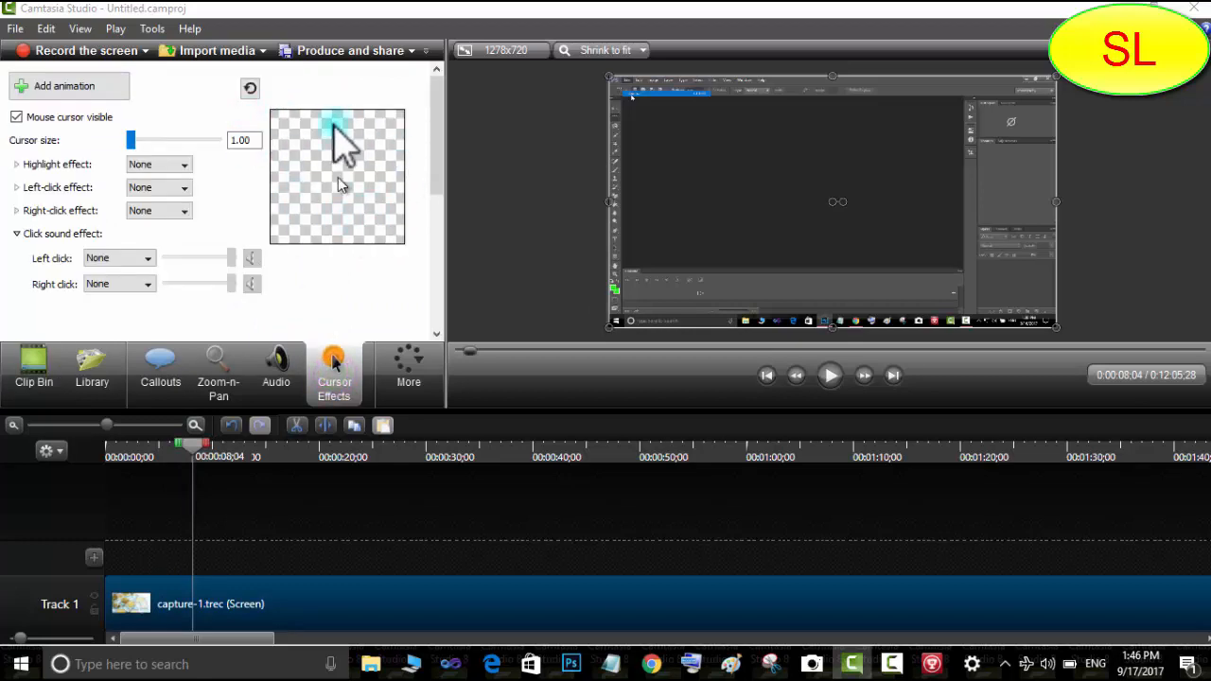
left_click(16, 116)
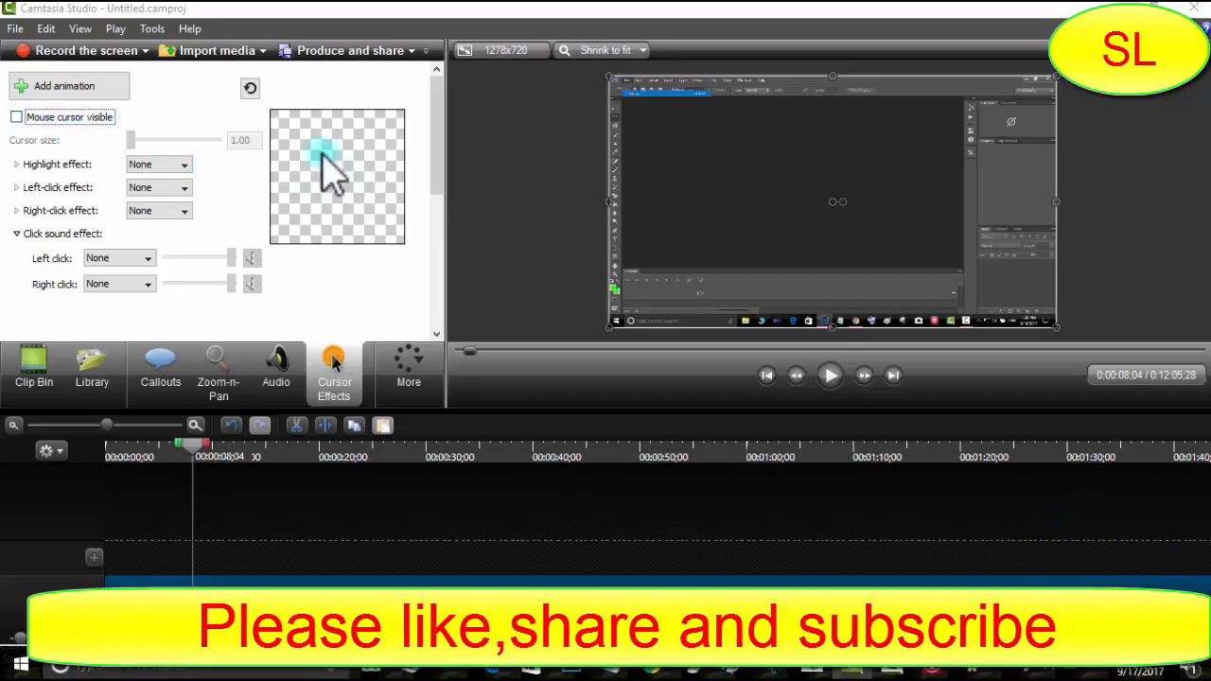
left_click(16, 118)
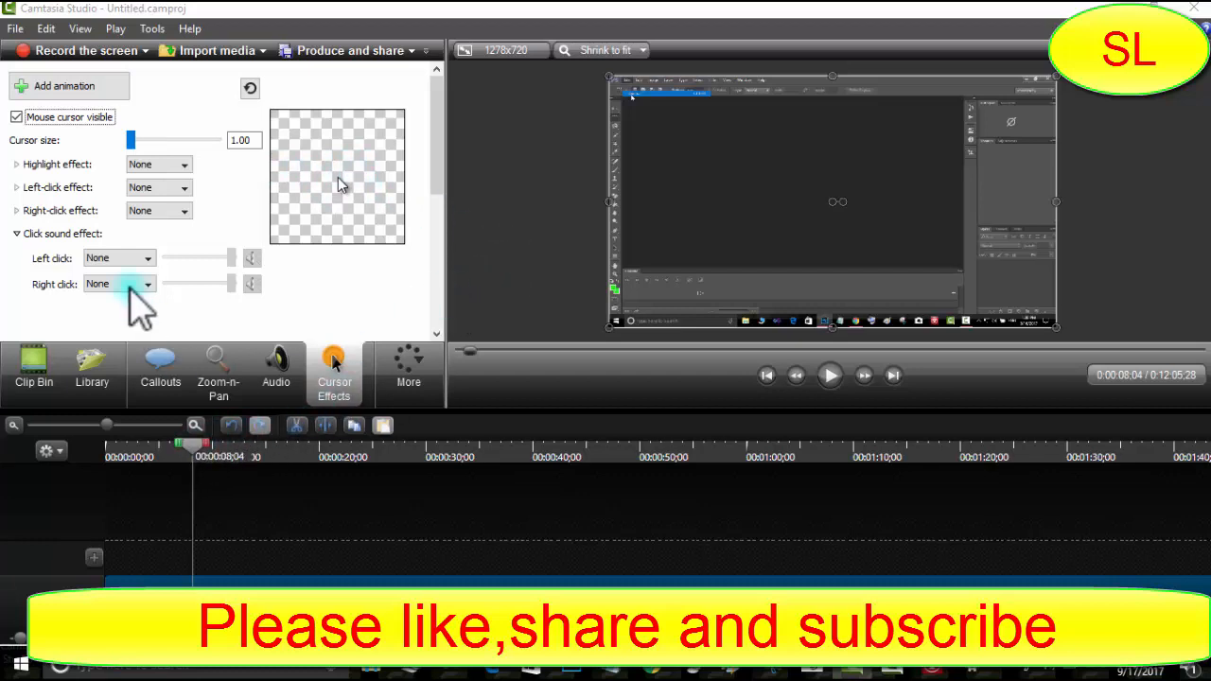
left_click(16, 116)
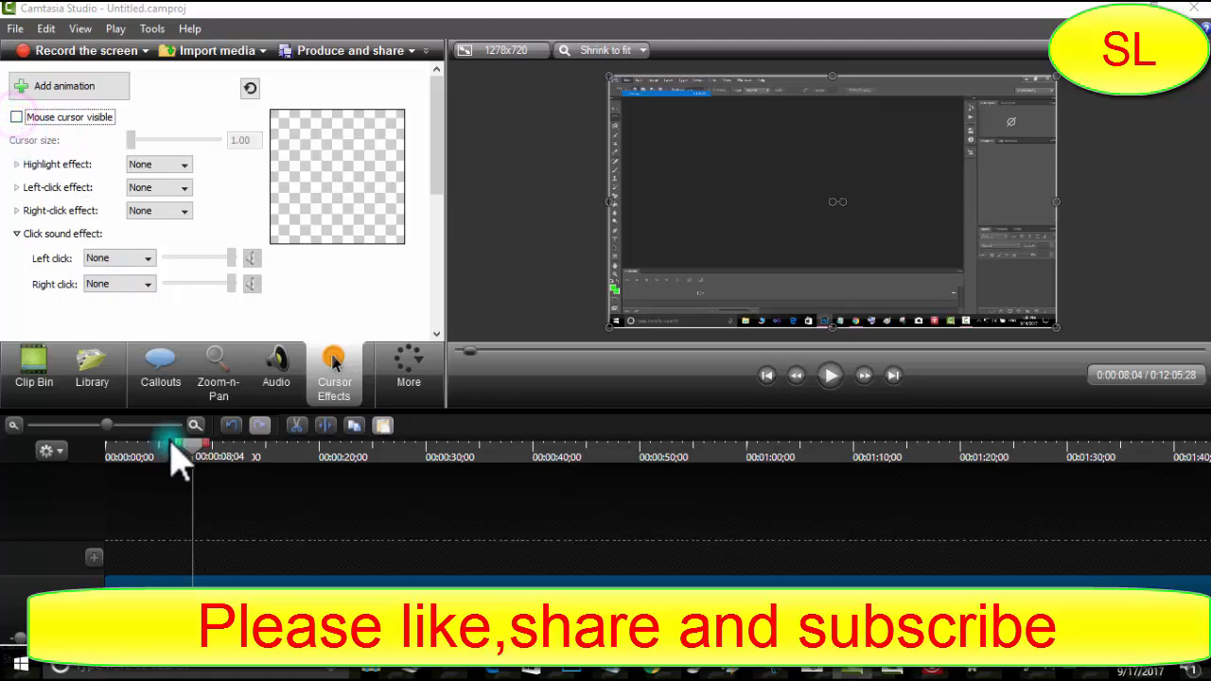
Step: Play the clip from the beginning to about 29 seconds to check the cursor, and return the playhead to the start
left_click_drag(194, 443, 92, 448)
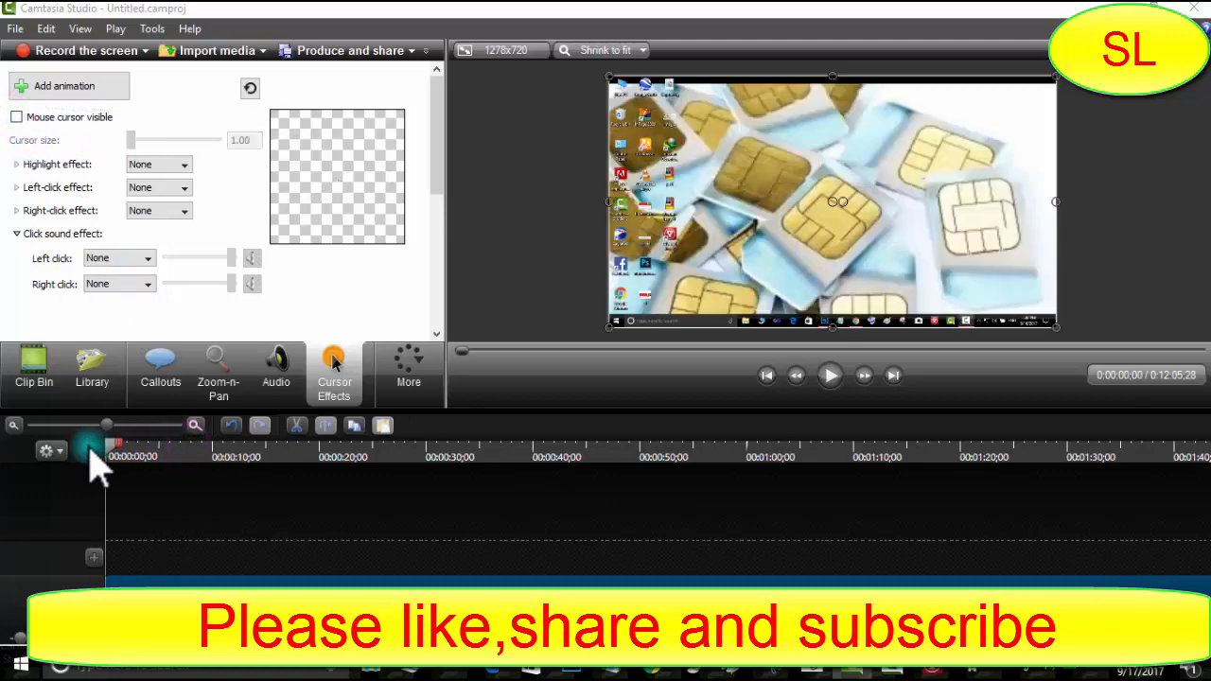
key("space")
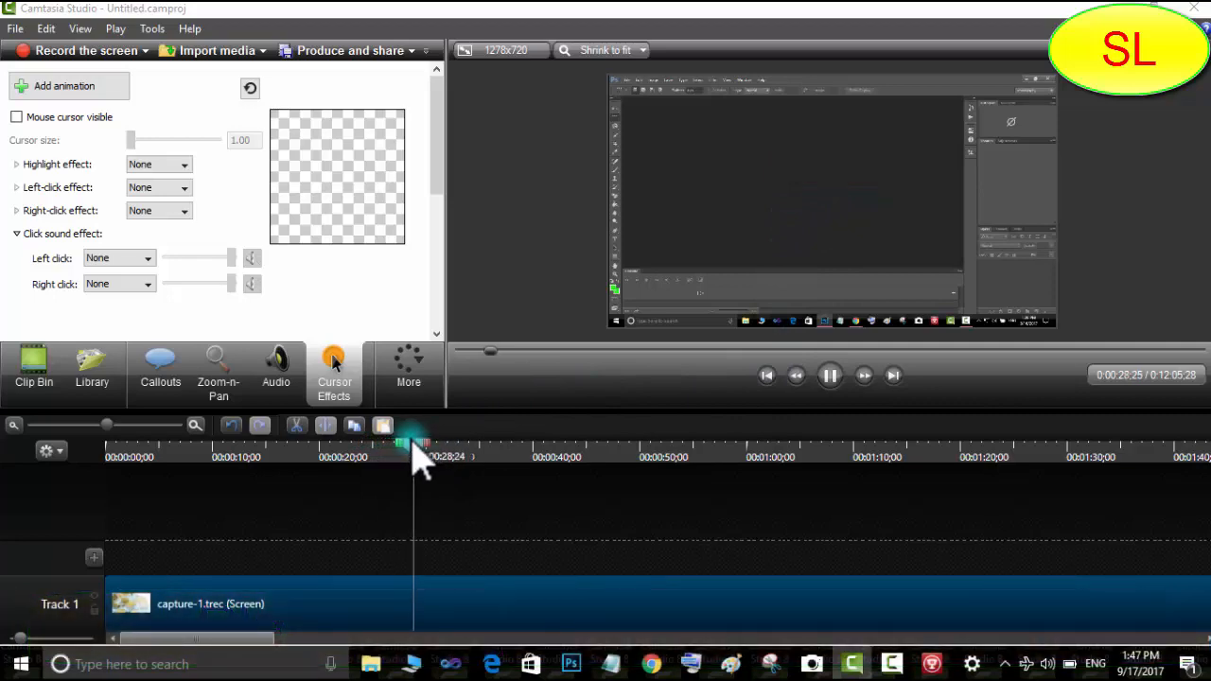
left_click(418, 443)
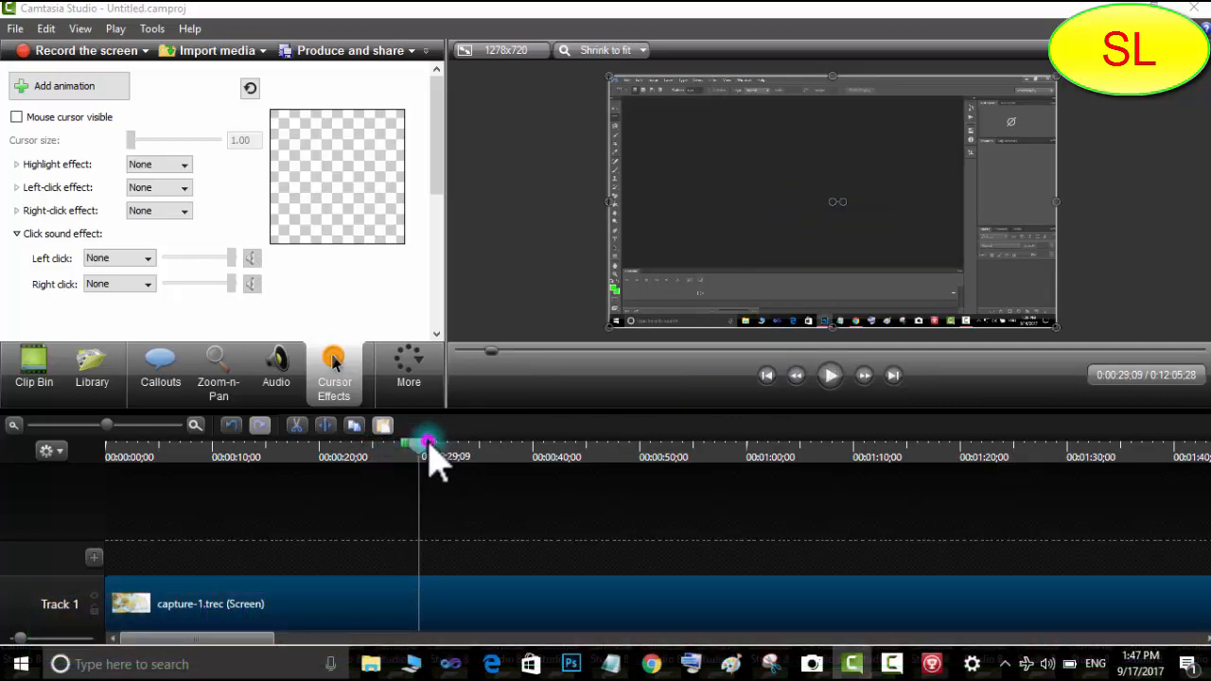
left_click_drag(428, 445, 121, 463)
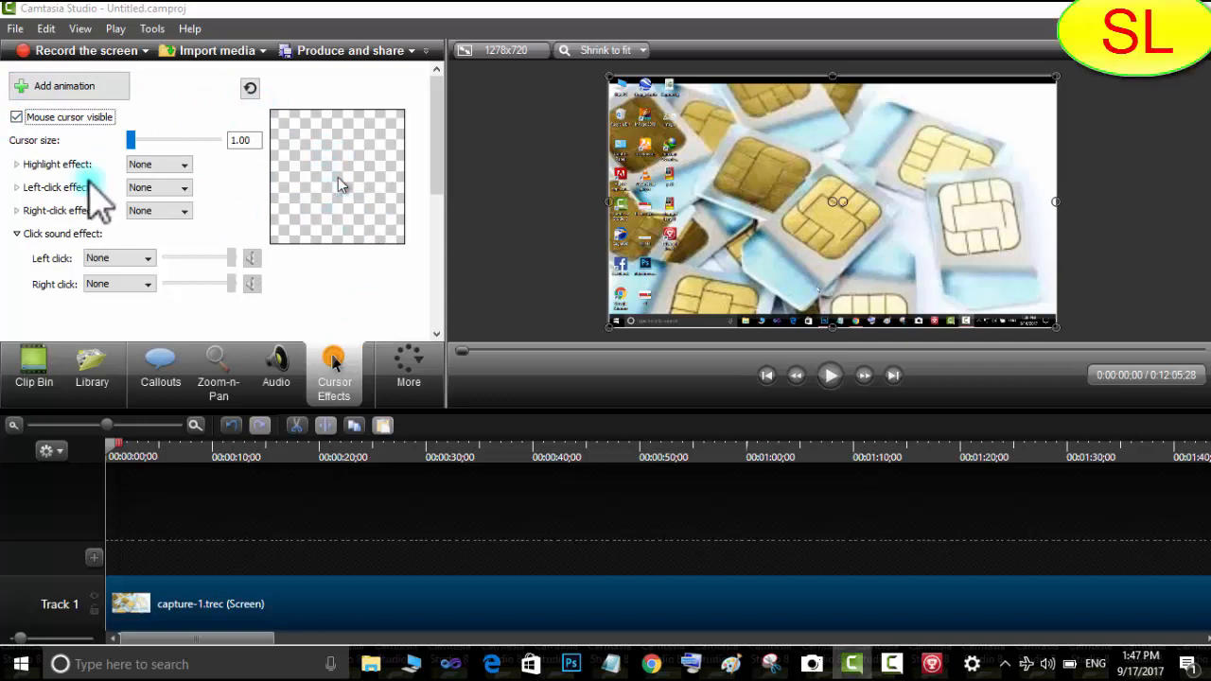
Step: Set the cursor's highlight effect to Highlight and its left-click effect to Rings
left_click(182, 168)
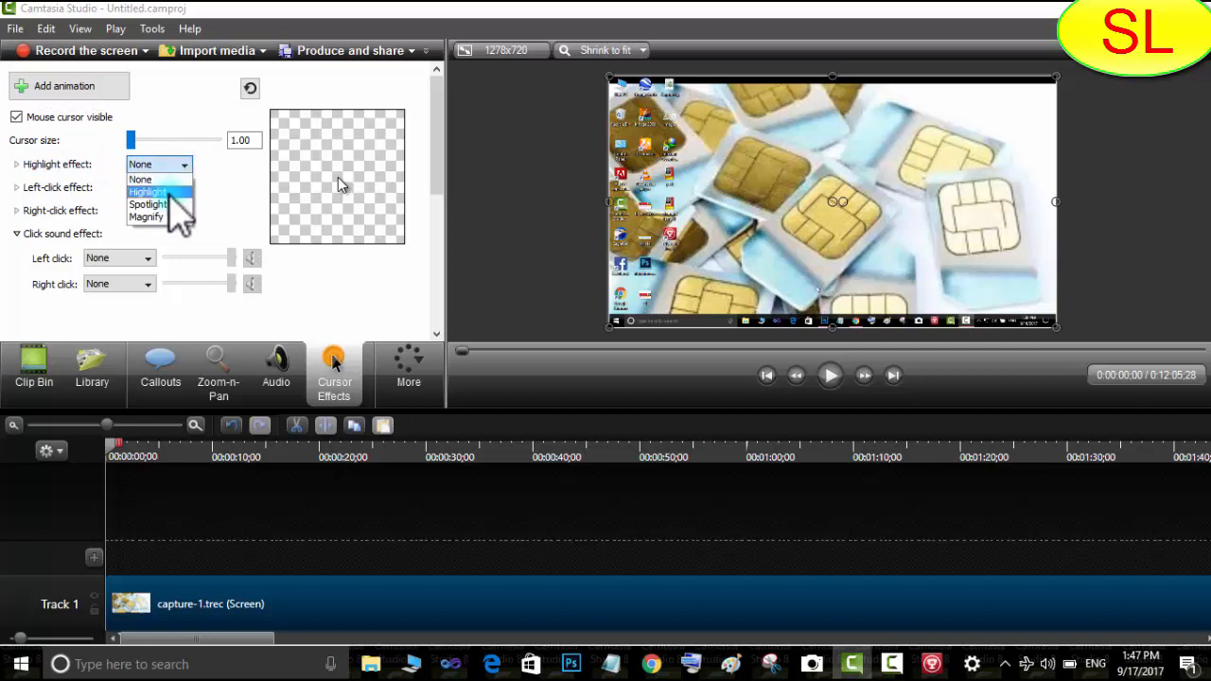
left_click(171, 194)
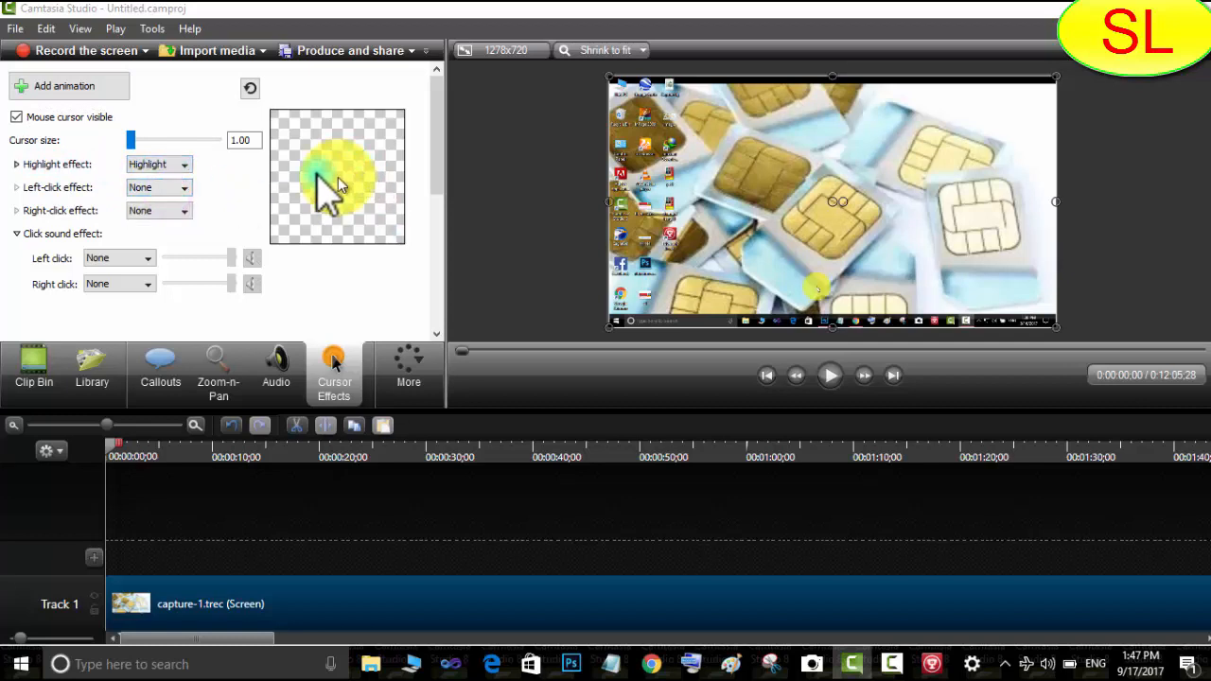
left_click(182, 189)
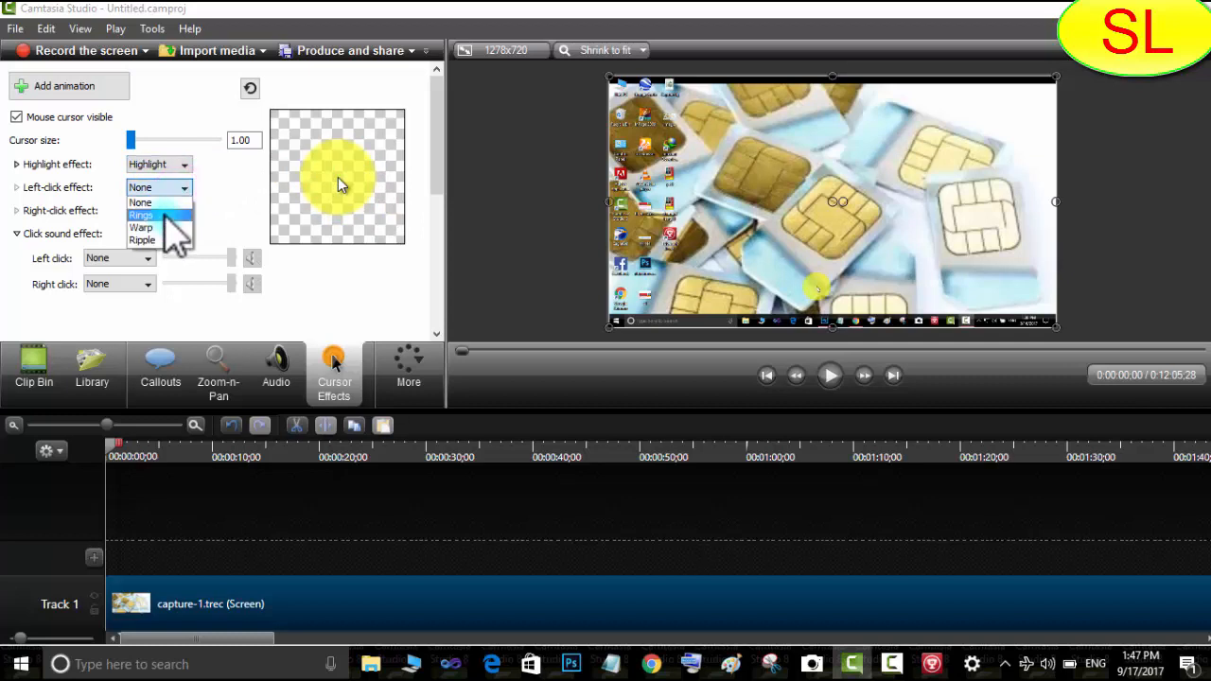
left_click(164, 216)
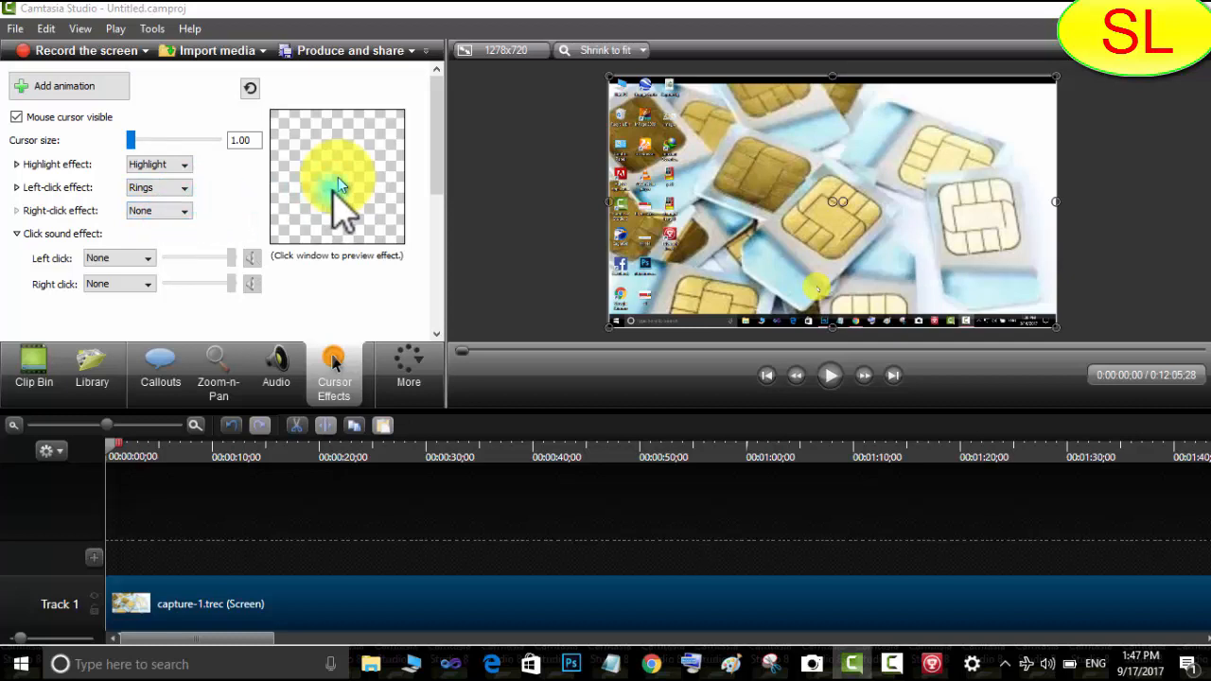
Step: Try Ripple and Warp as the cursor's right-click effect and settle on Ripple
left_click(185, 211)
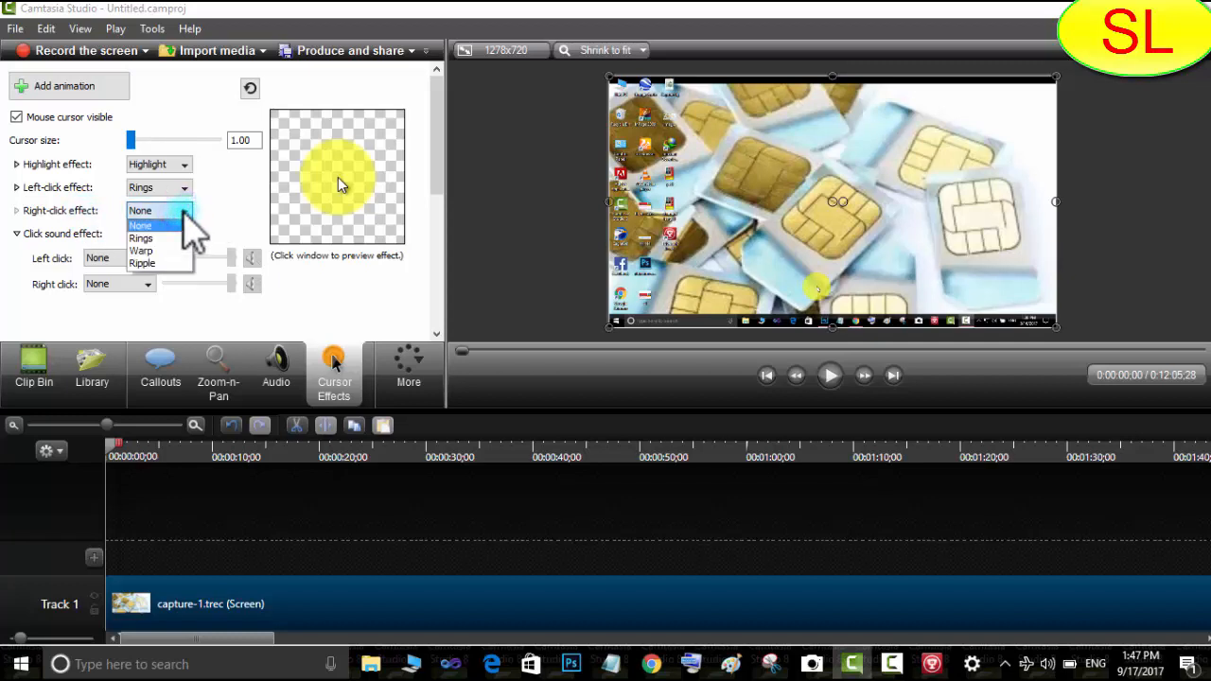
left_click(159, 265)
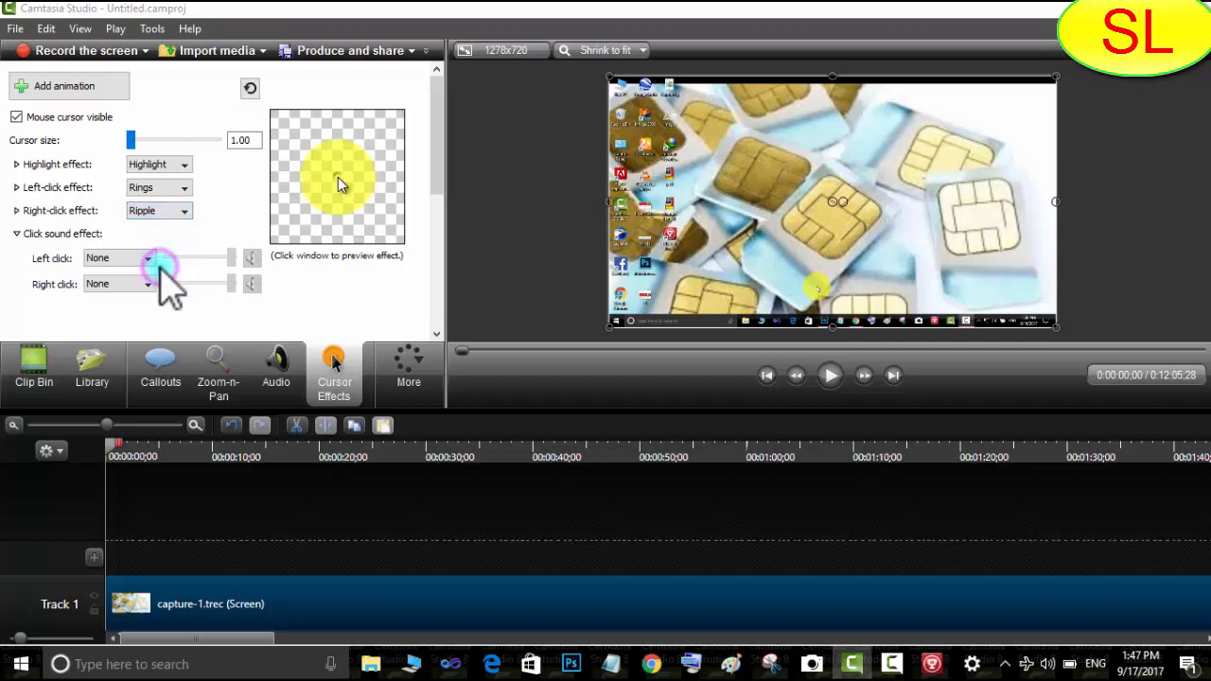
left_click(184, 210)
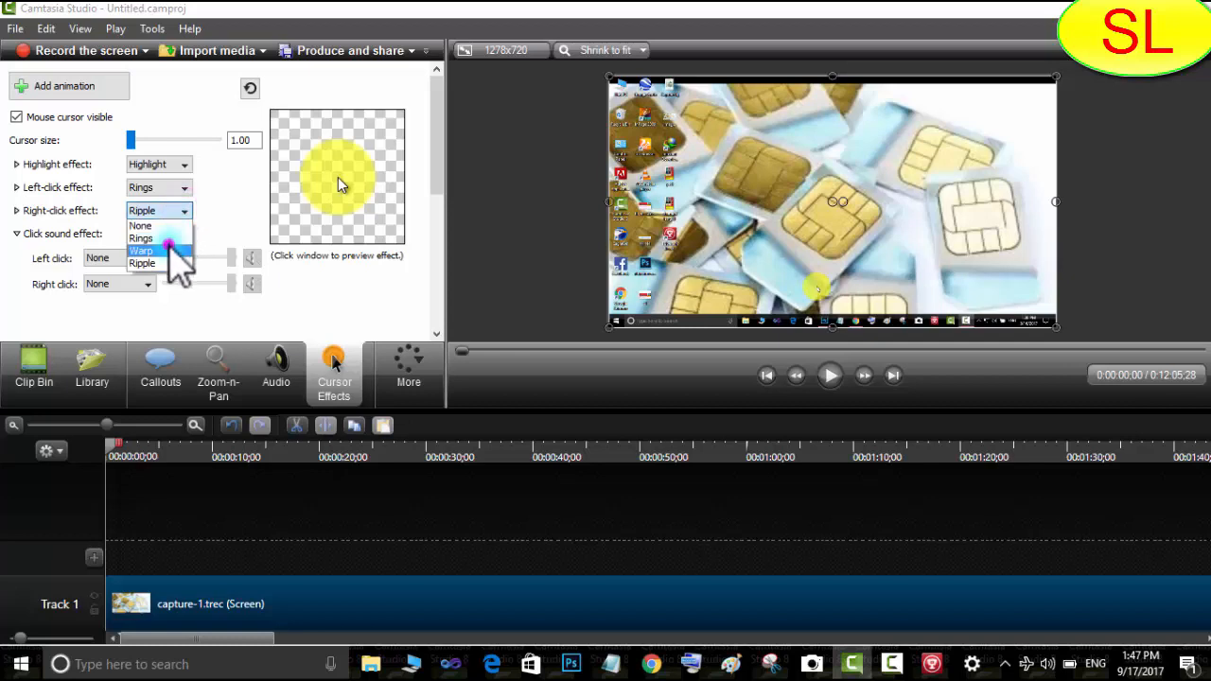
left_click(171, 250)
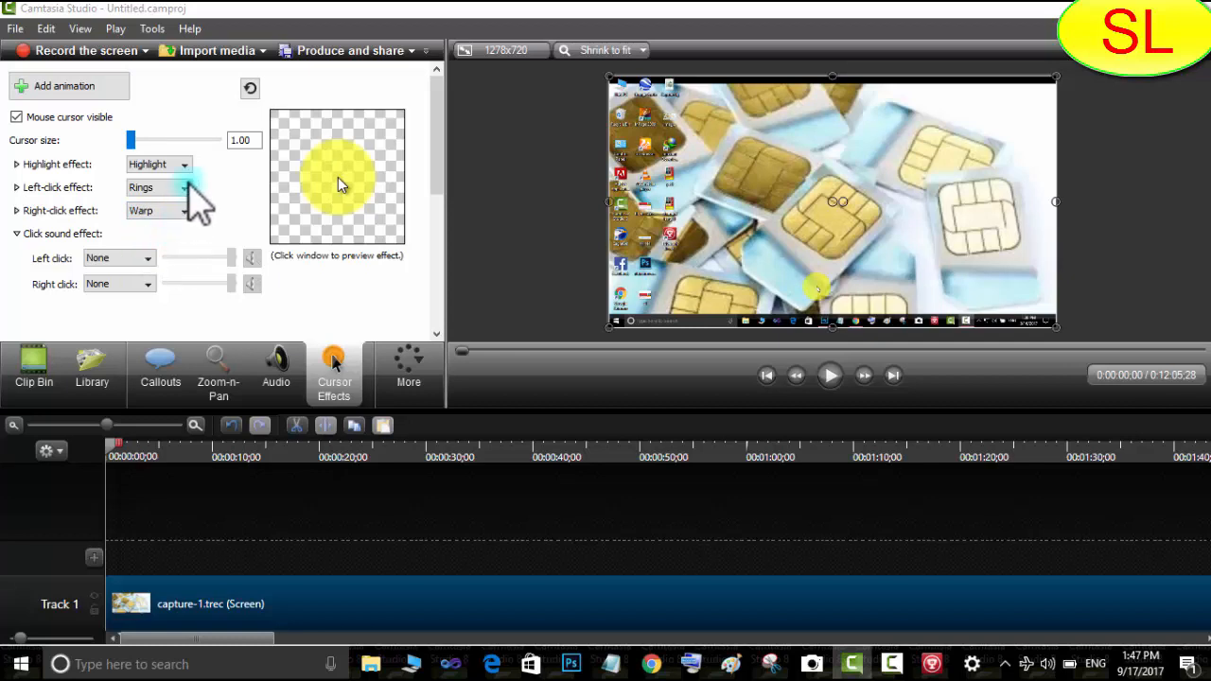
left_click(181, 210)
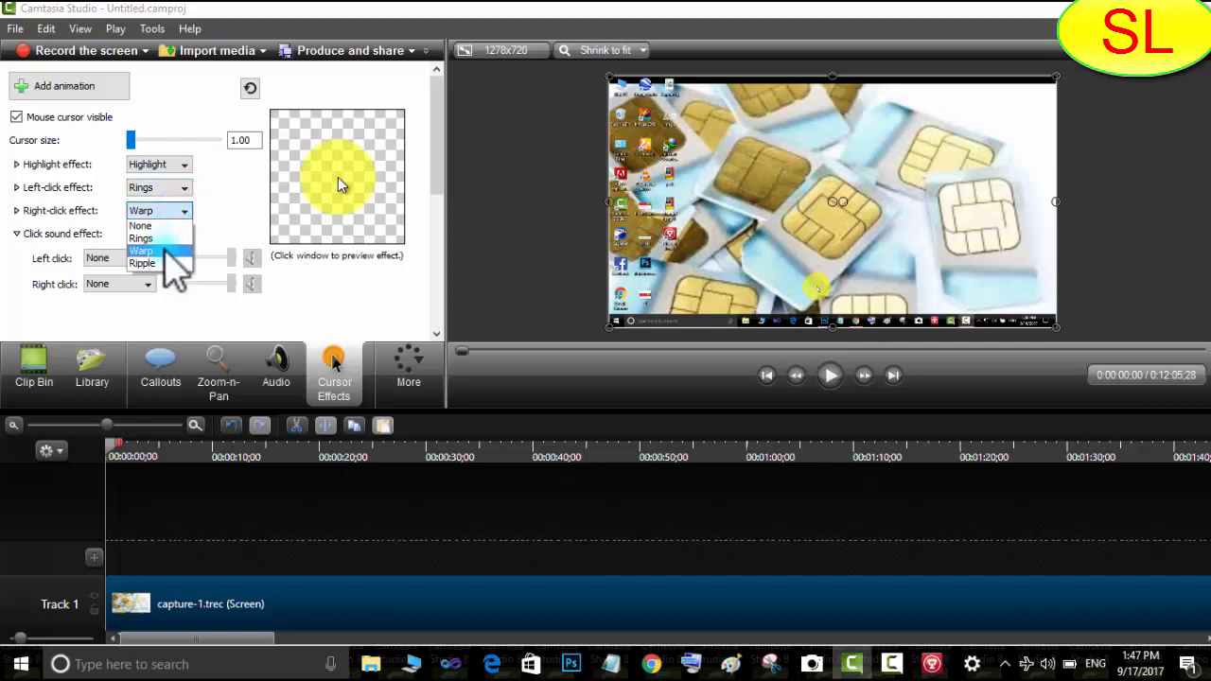
left_click(163, 263)
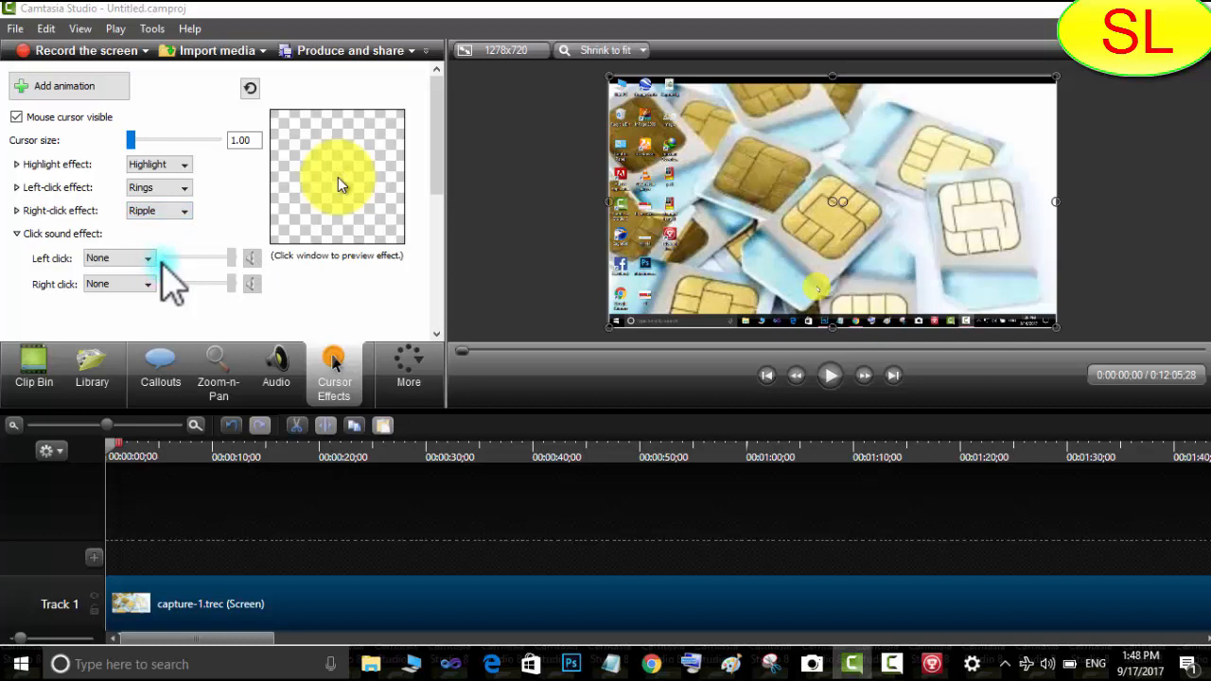
Step: Reselect Rings as the left-click effect and preview its animation on the sample cursor
left_click(176, 192)
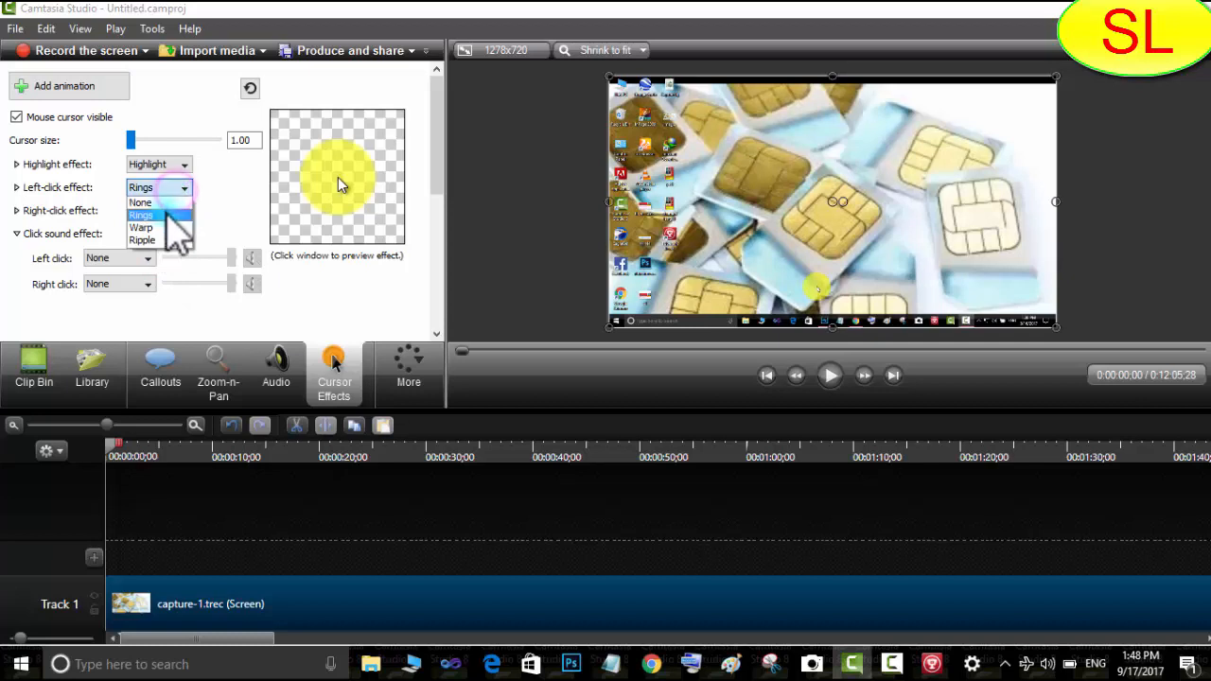
left_click(166, 213)
left_click(340, 181)
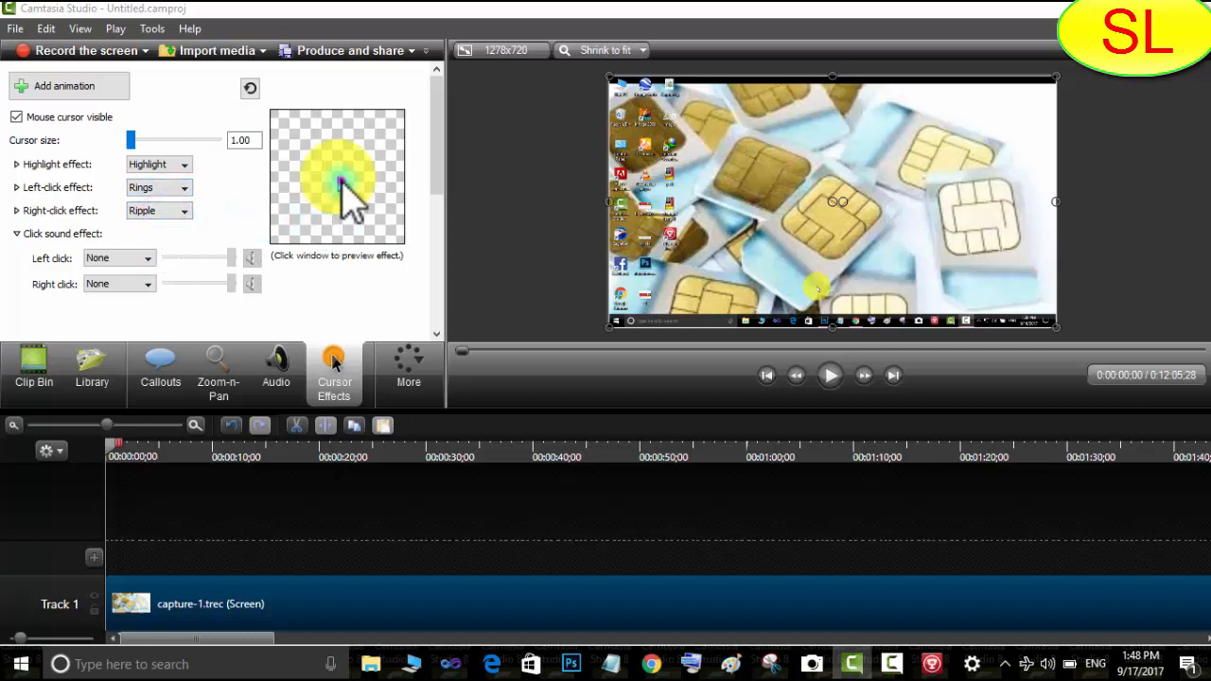
Step: Colour the left-click rings green, with a size of about 19.8 and a duration of about 0.62
left_click(16, 187)
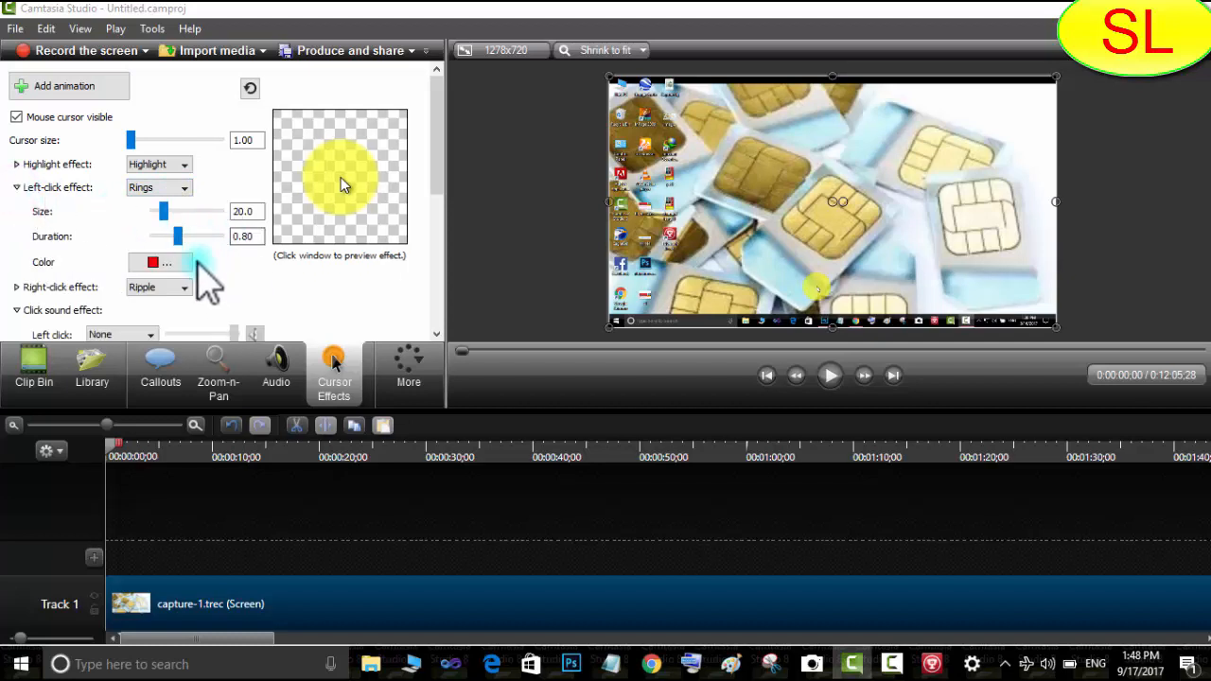
left_click(156, 261)
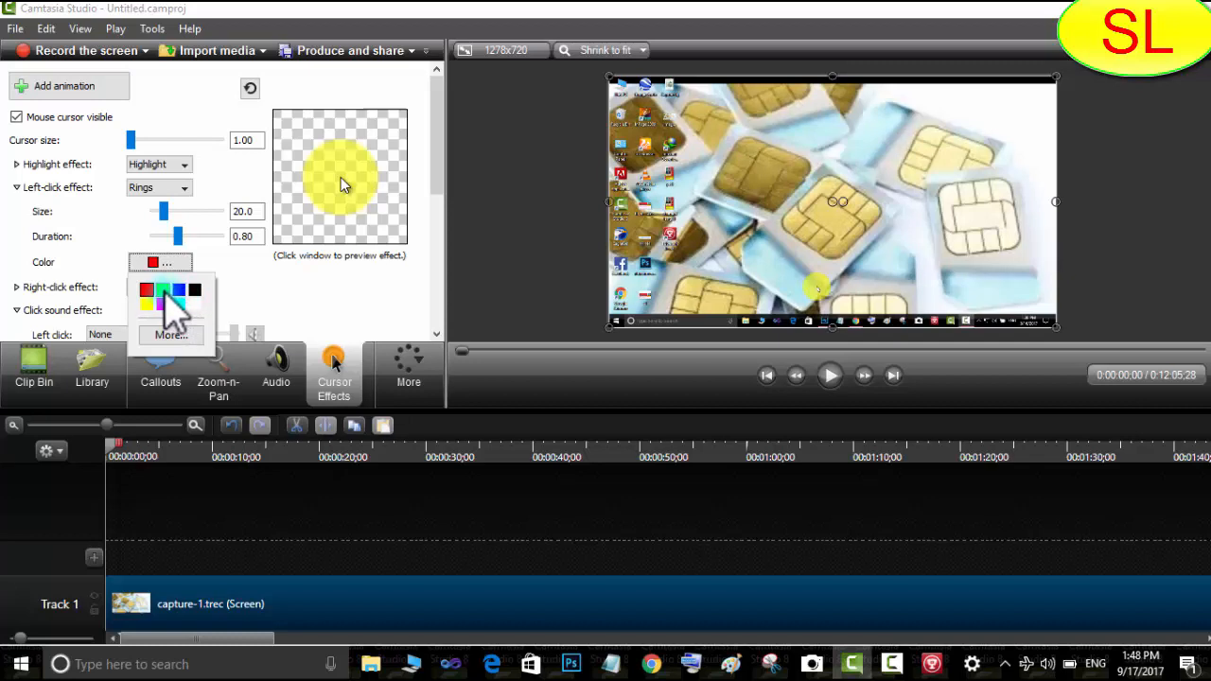
left_click(164, 291)
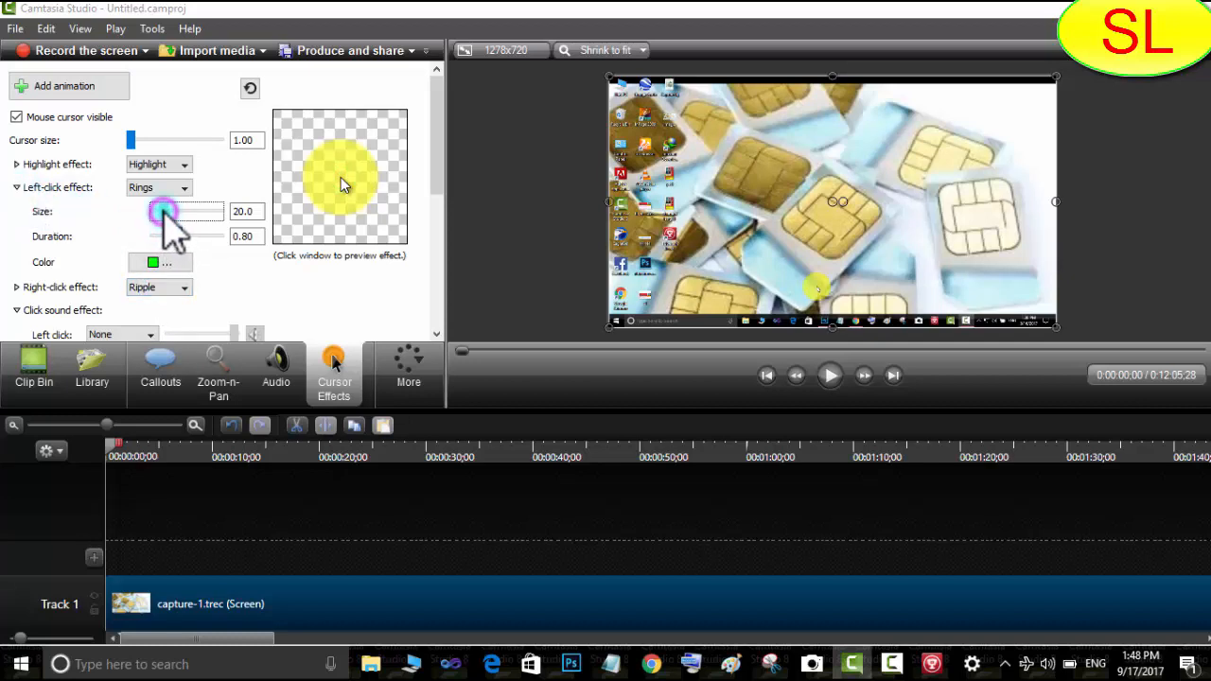
mouse_move(163, 212)
left_mouse_down()
mouse_move(237, 217)
mouse_move(180, 214)
mouse_move(195, 233)
mouse_move(193, 213)
mouse_move(167, 223)
left_mouse_up()
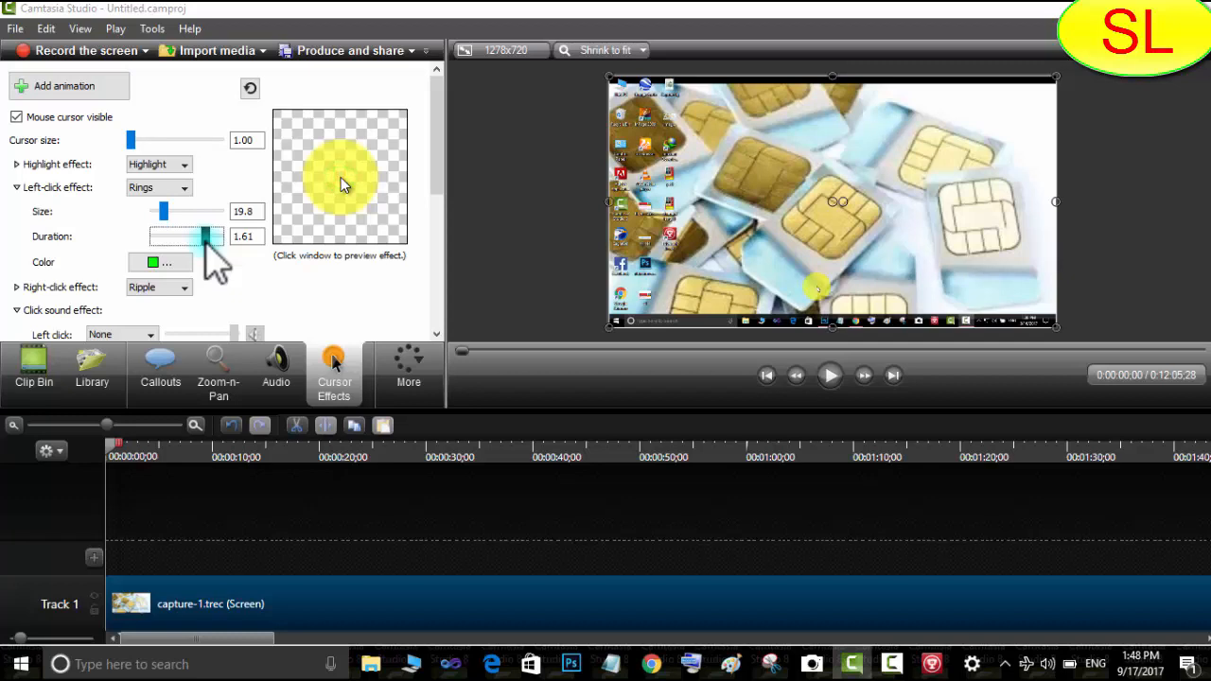
mouse_move(175, 241)
left_mouse_down()
mouse_move(155, 237)
mouse_move(173, 239)
left_mouse_up()
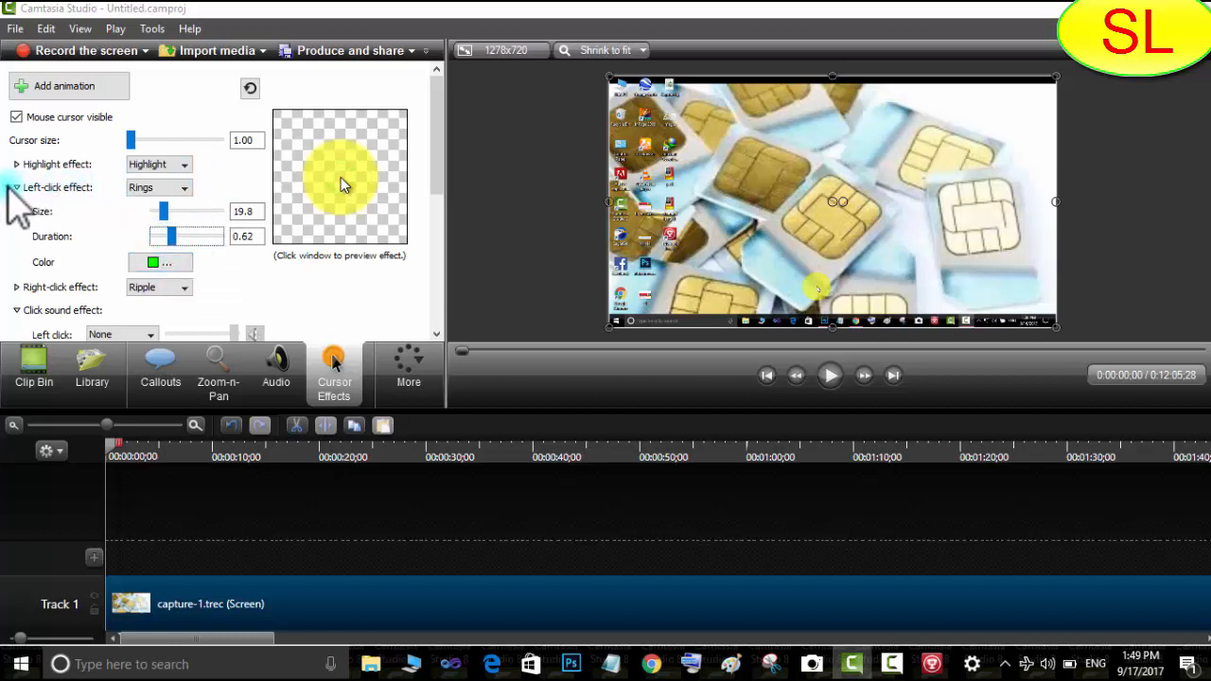
left_click(17, 187)
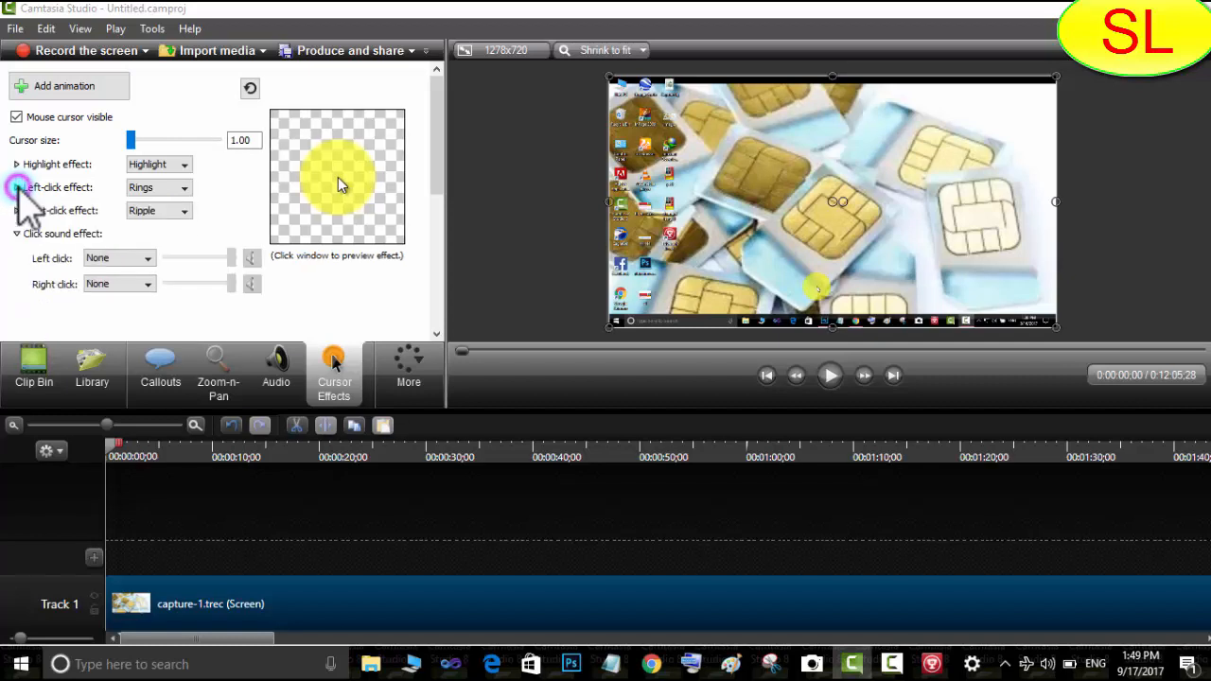
Step: Increase the size of the right-click Ripple effect and shorten its duration
left_click(17, 210)
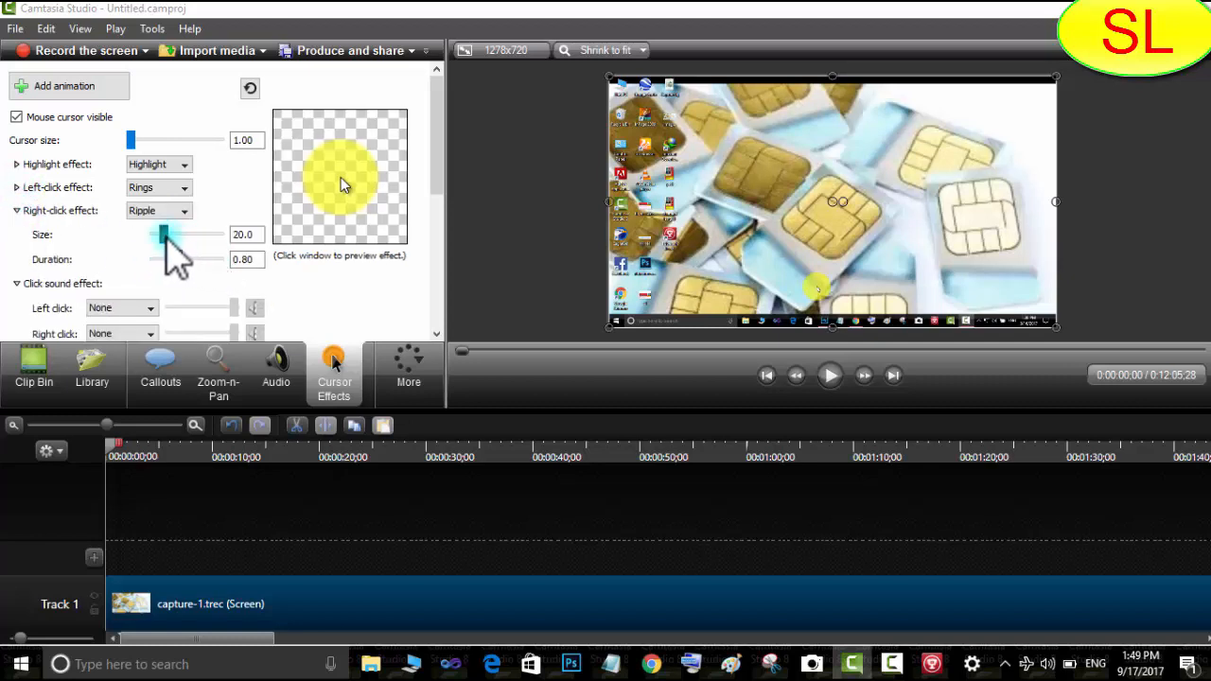
left_click_drag(163, 235, 193, 236)
left_click(177, 256)
left_click_drag(177, 257, 163, 256)
left_click(16, 210)
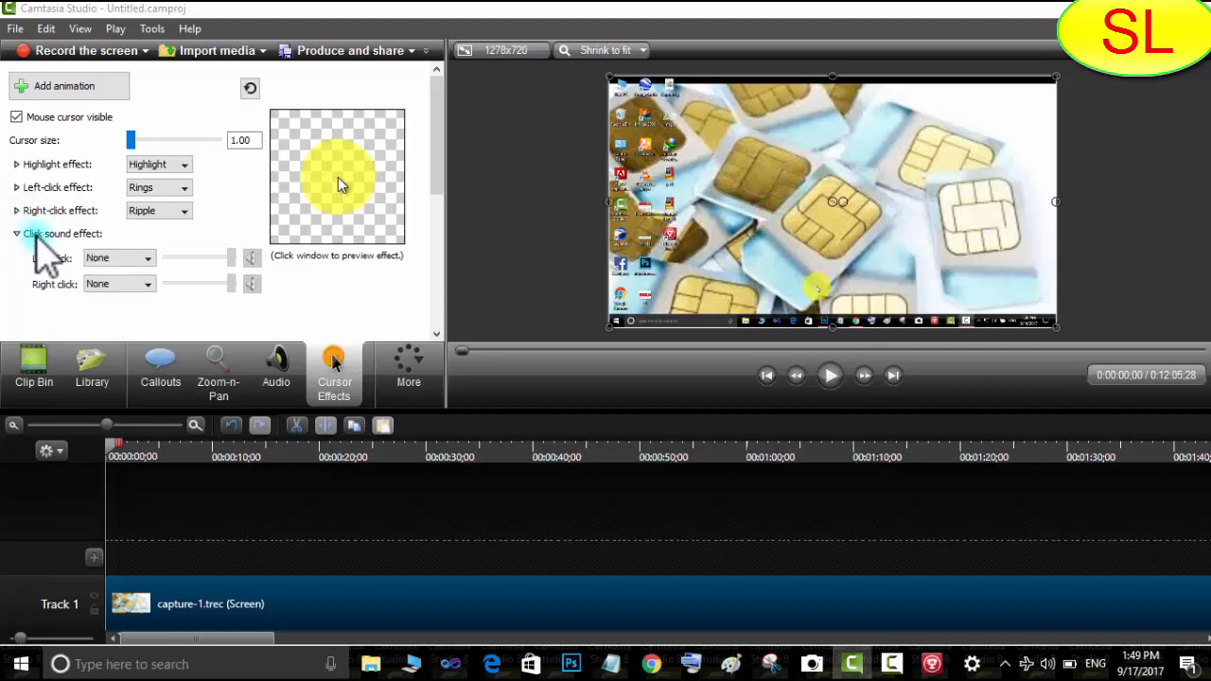
Step: Set the left-click sound effect to Mouse click
left_click(148, 260)
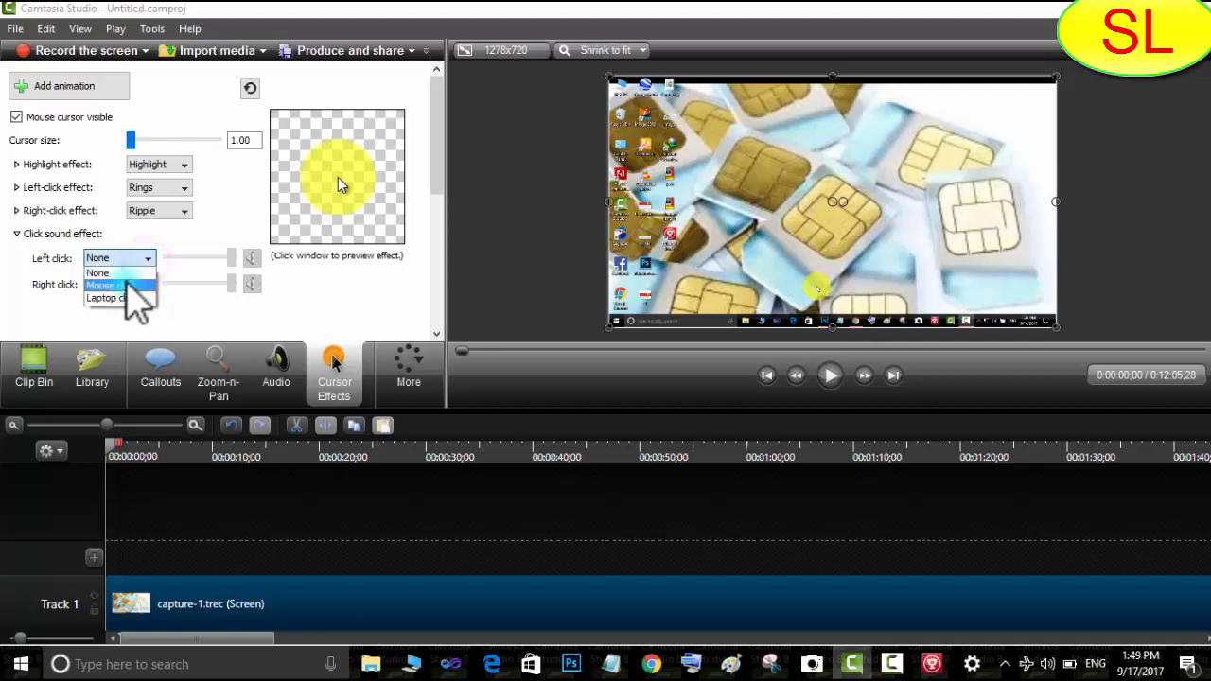
left_click(121, 286)
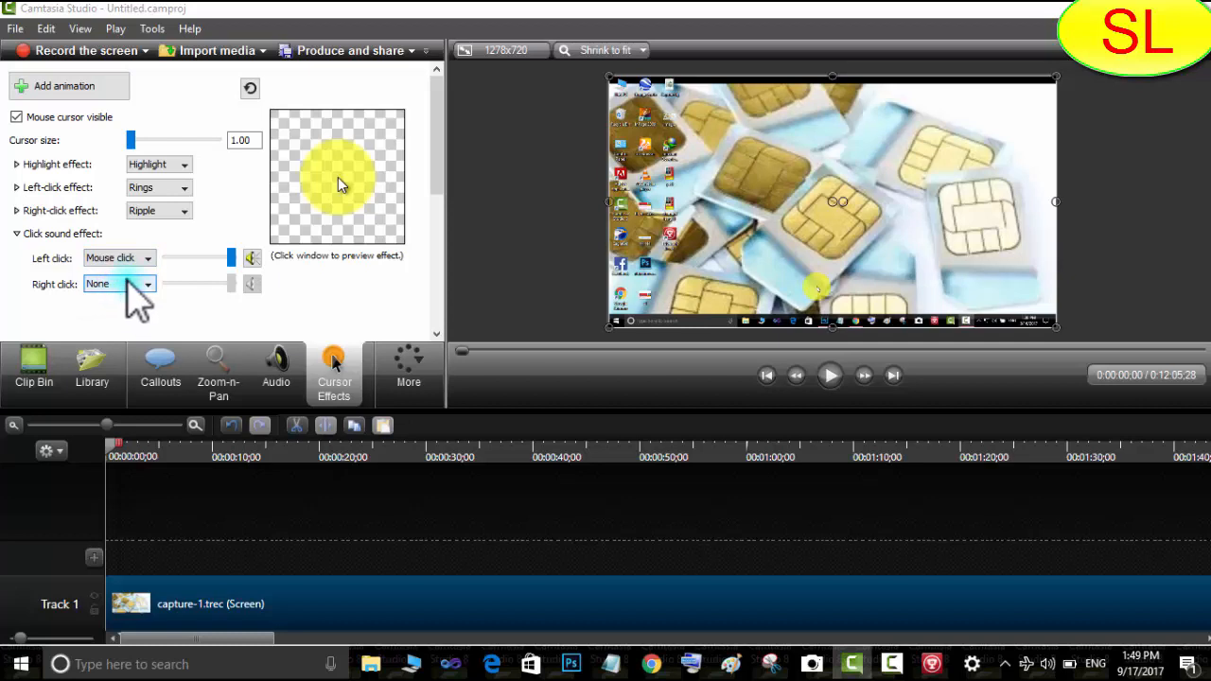
Step: Try the Laptop click sound for left clicks, return to Mouse click and slightly lower its volume
left_click(149, 258)
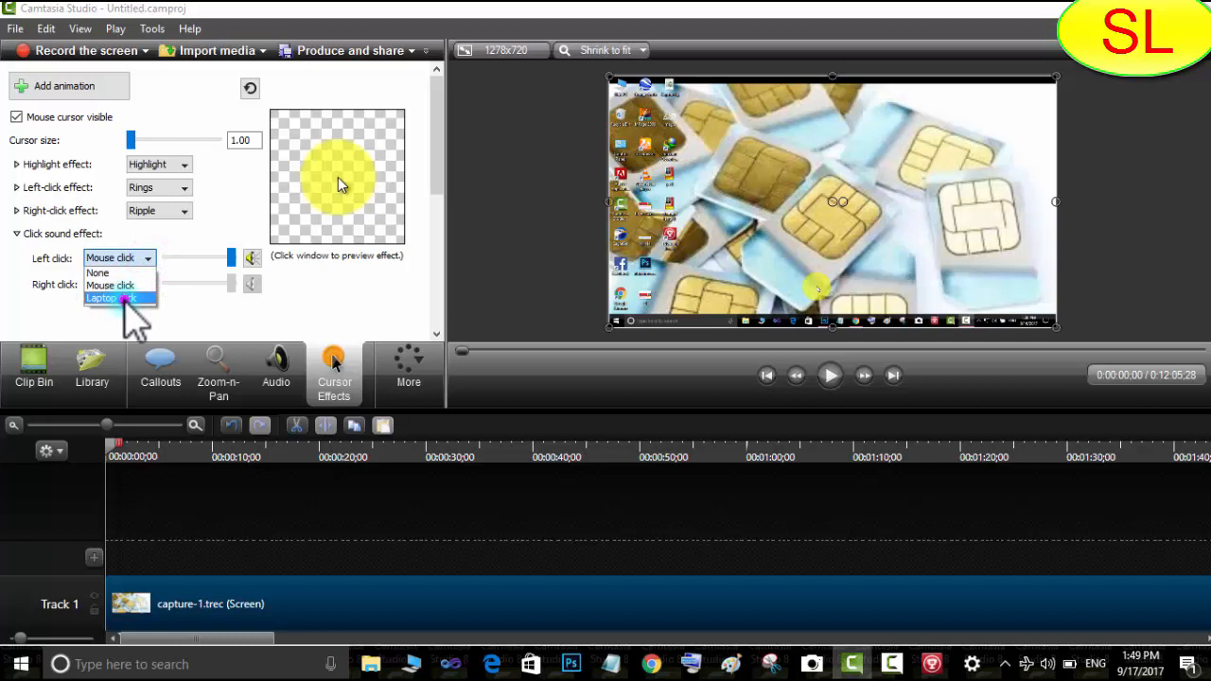
left_click(124, 298)
left_click(123, 258)
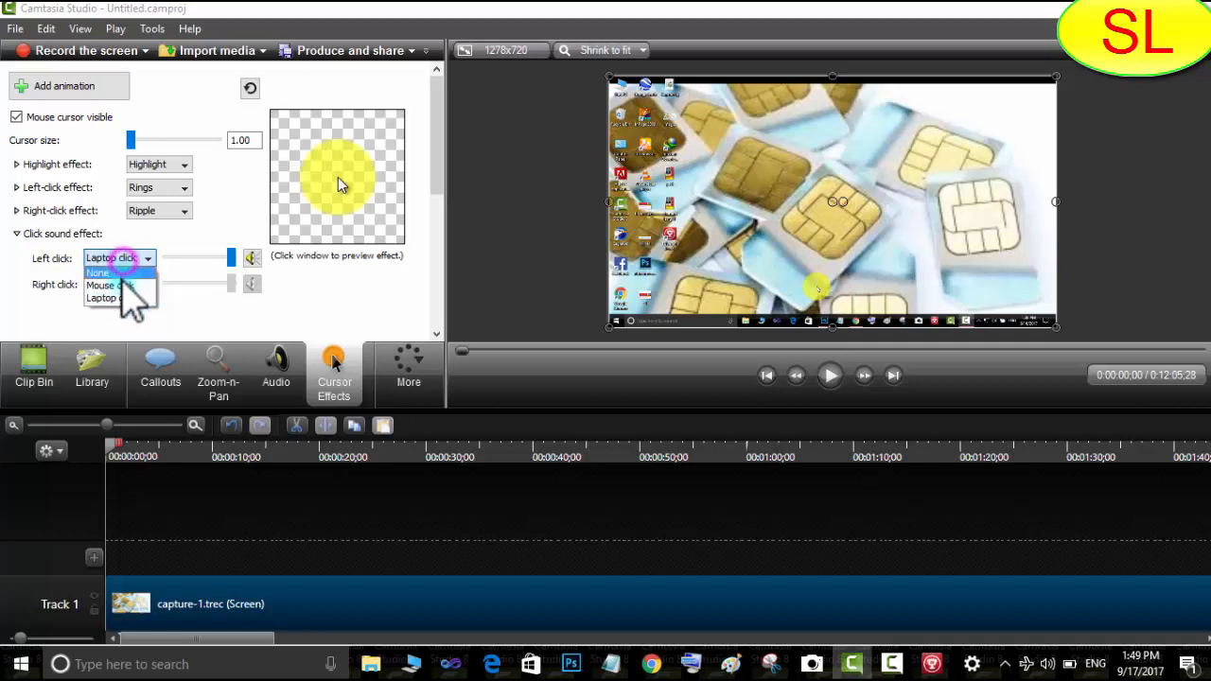
left_click(121, 285)
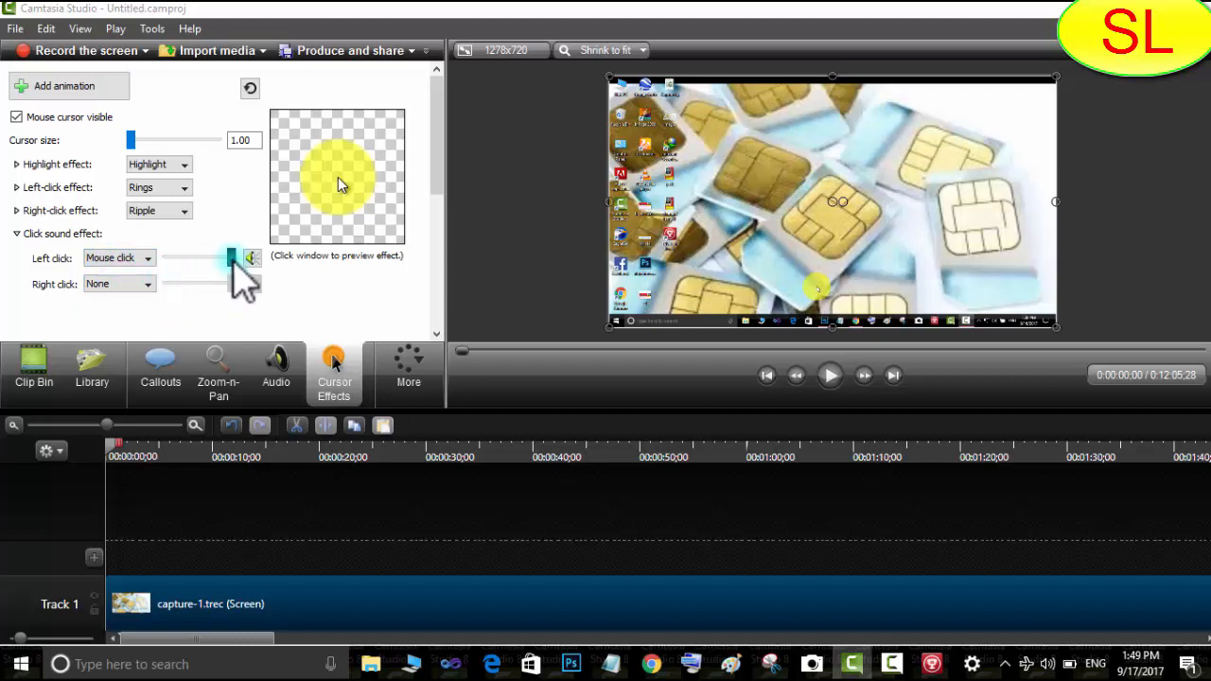
mouse_move(233, 259)
left_mouse_down()
mouse_move(177, 258)
mouse_move(232, 259)
mouse_move(218, 258)
left_mouse_up()
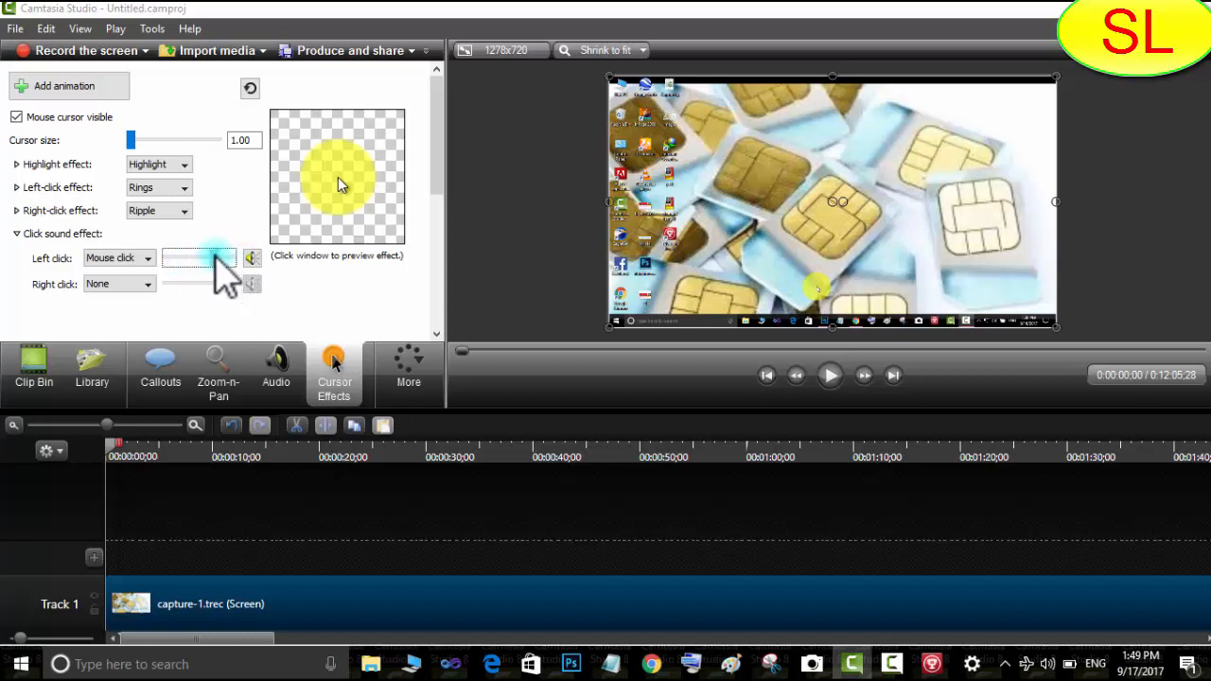
Step: Set the right-click sound effect to Laptop click and slightly lower its volume
left_click(149, 286)
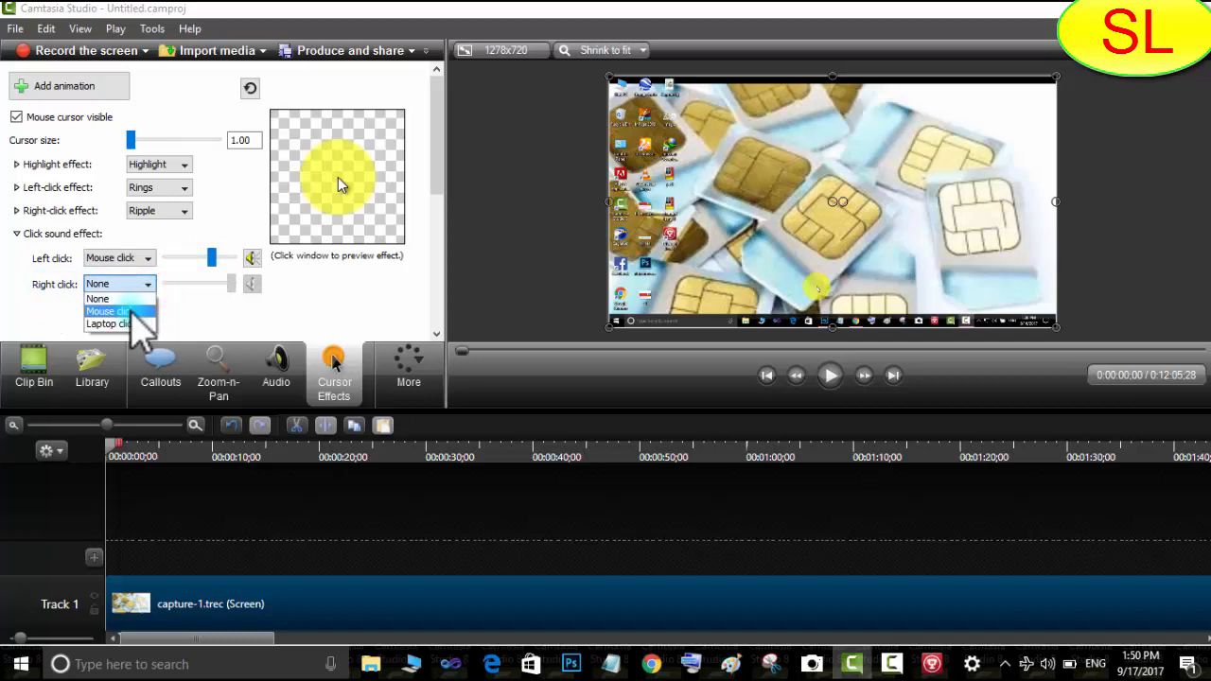
left_click(129, 324)
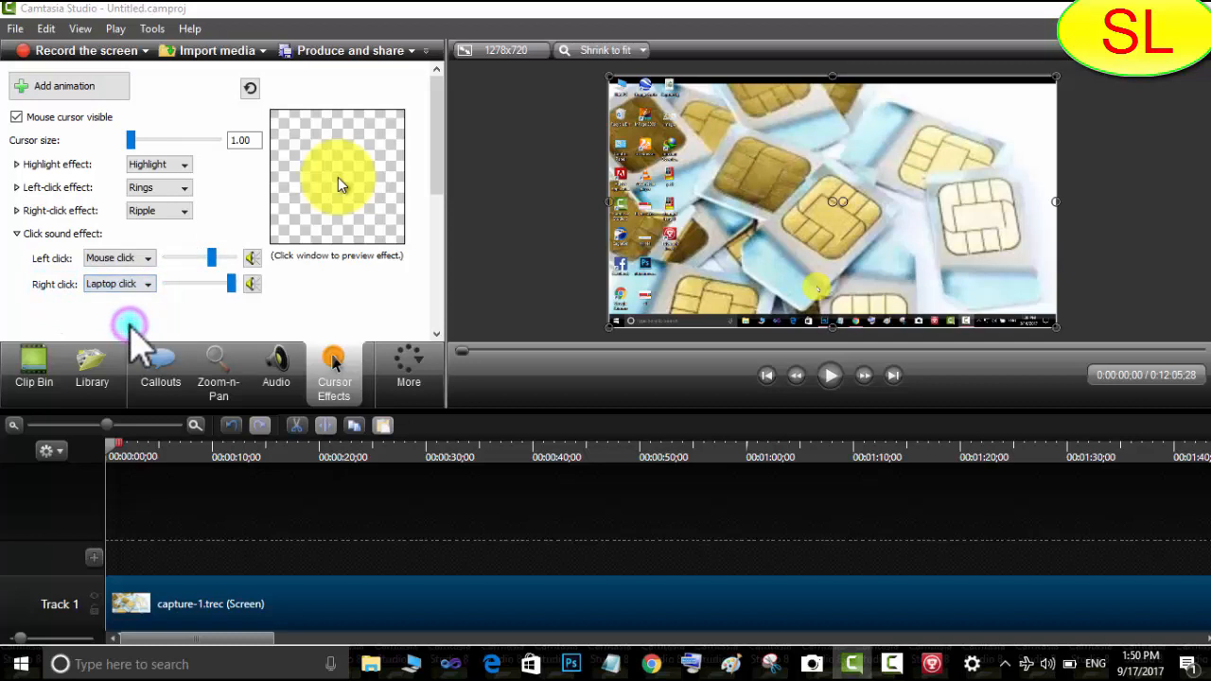
left_click_drag(229, 289, 219, 288)
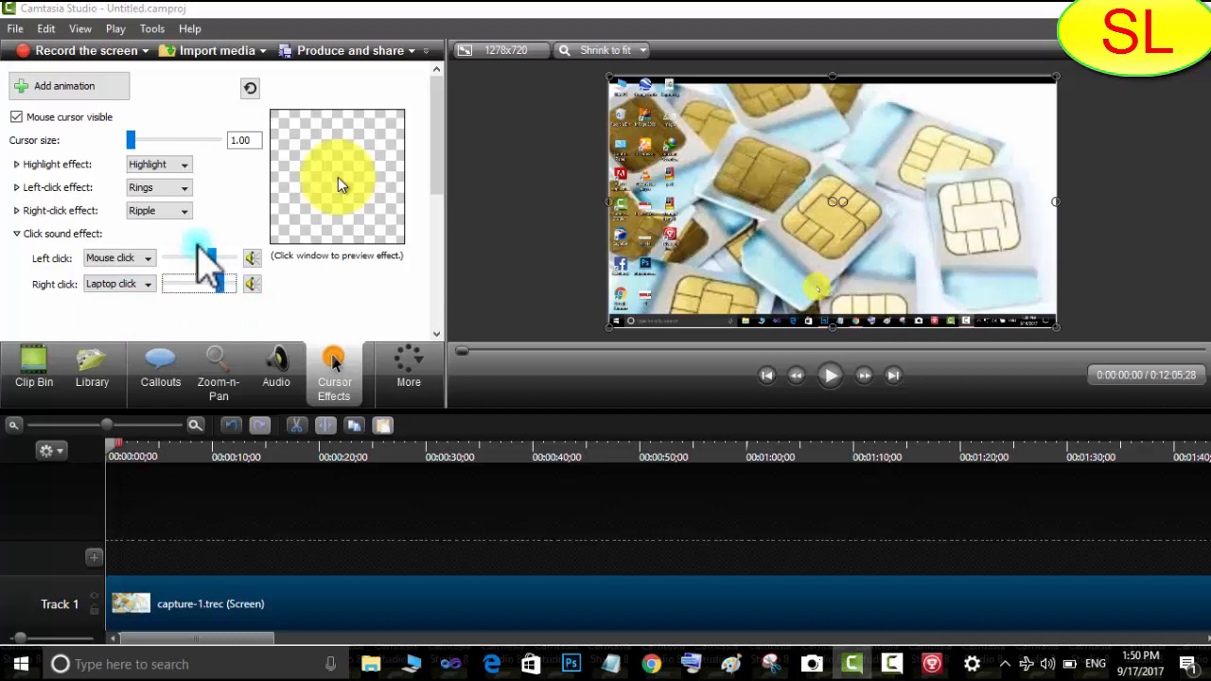
left_click(192, 233)
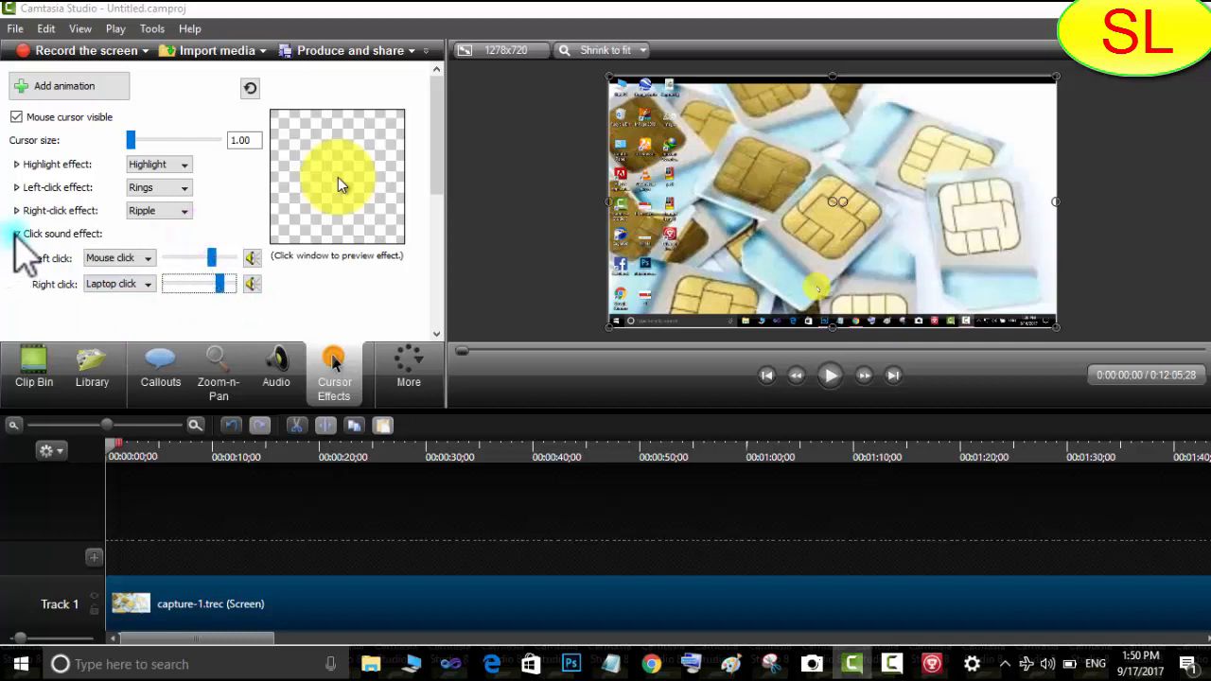
left_click(15, 234)
left_click(159, 295)
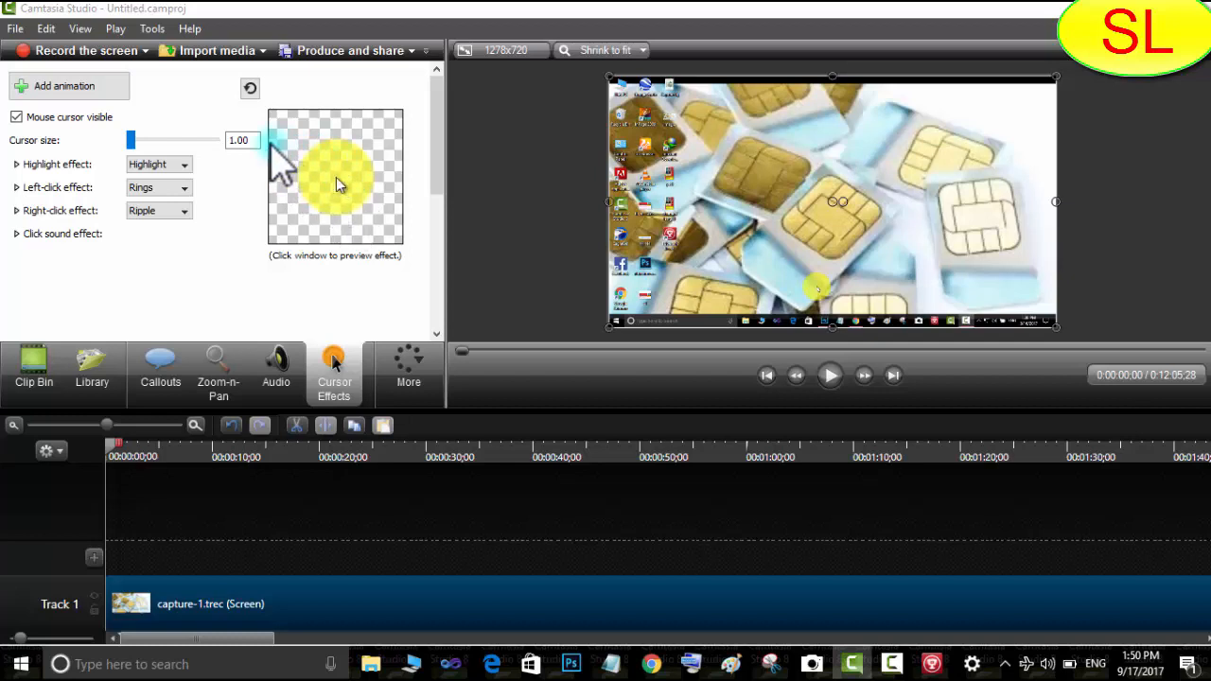
Step: Enlarge the cursor to a size of about 3.21 and reduce the highlight effect's size to about 25.5
left_click_drag(133, 140, 139, 143)
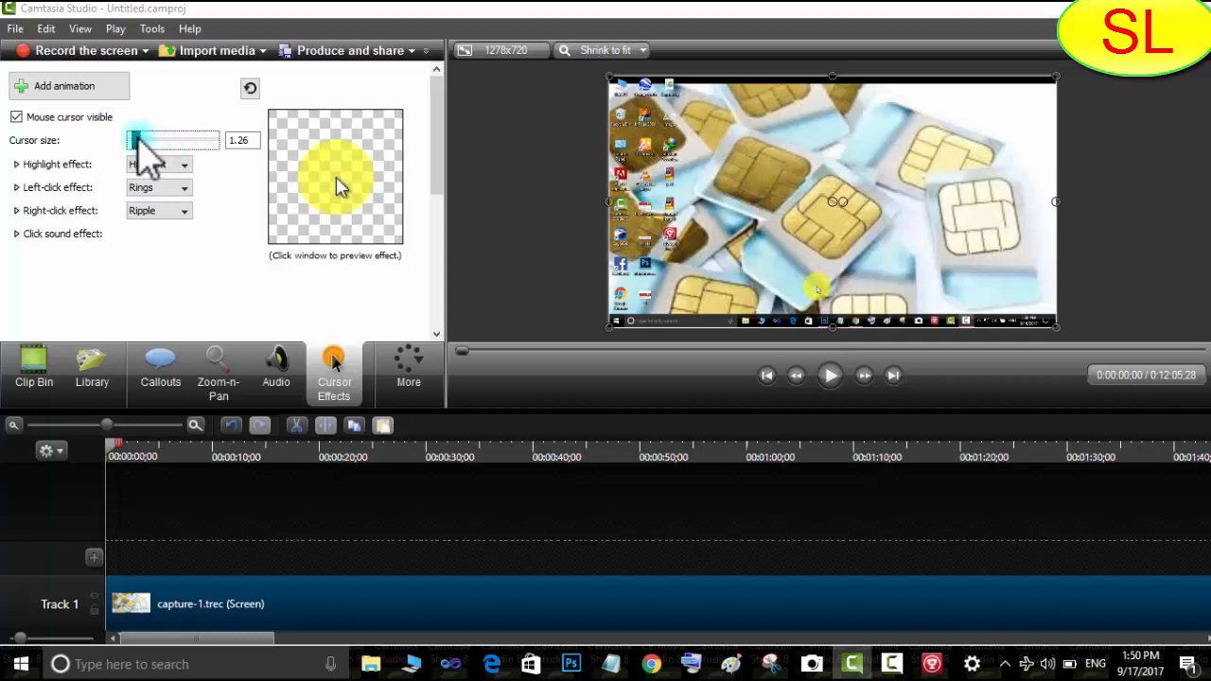
left_click_drag(138, 140, 181, 142)
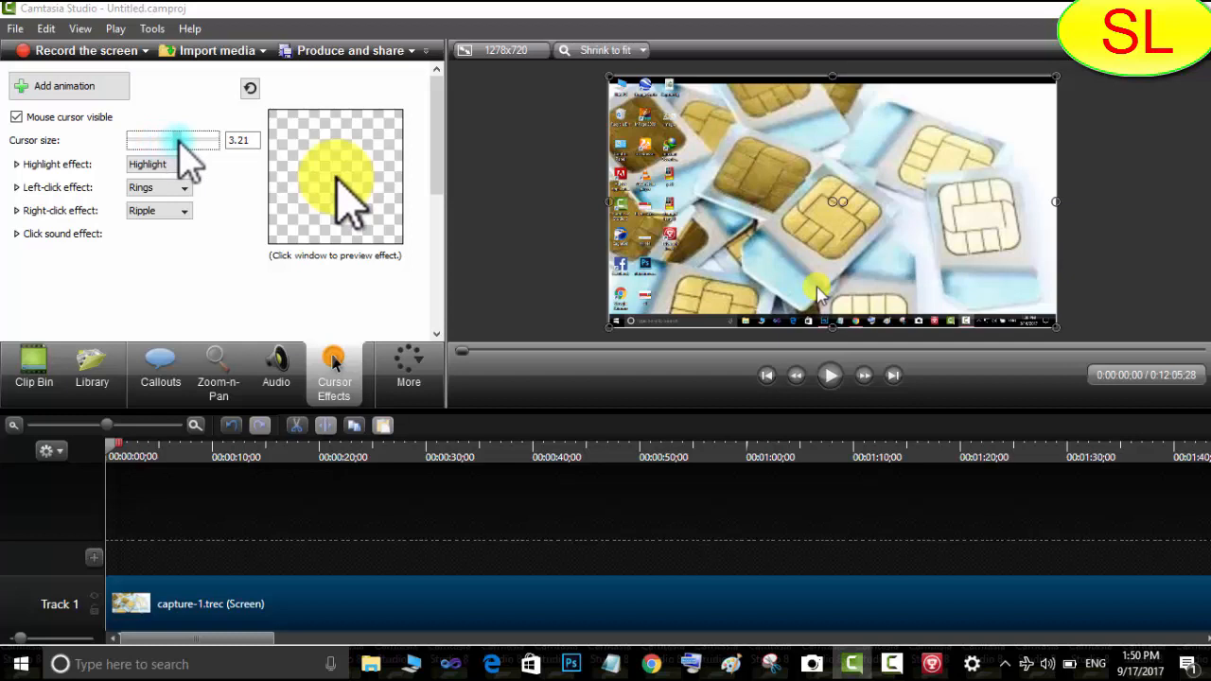
left_click(16, 164)
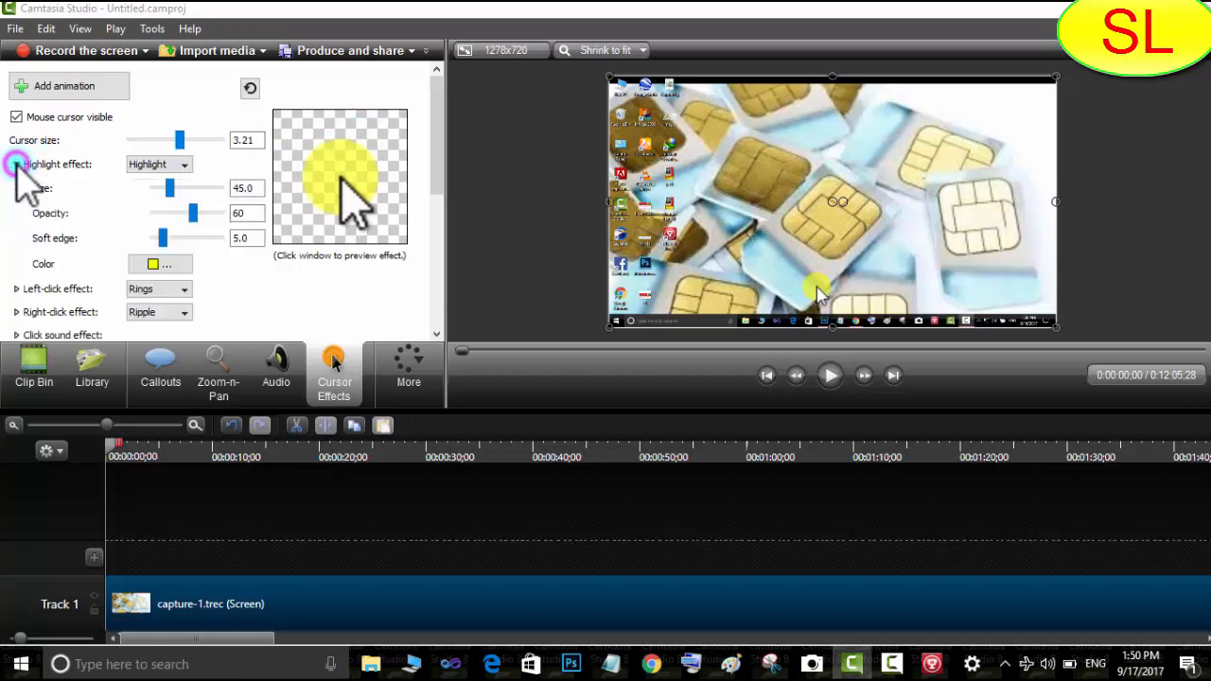
left_click(169, 188)
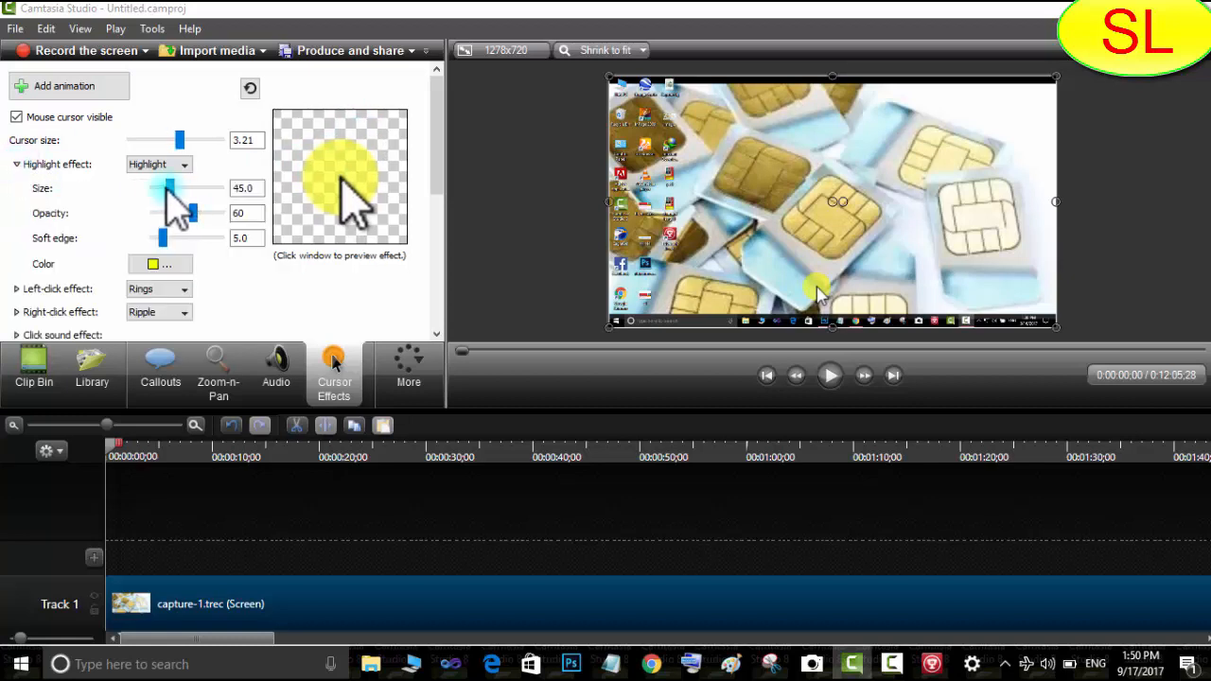
mouse_move(170, 189)
left_mouse_down()
mouse_move(218, 189)
mouse_move(158, 186)
left_mouse_up()
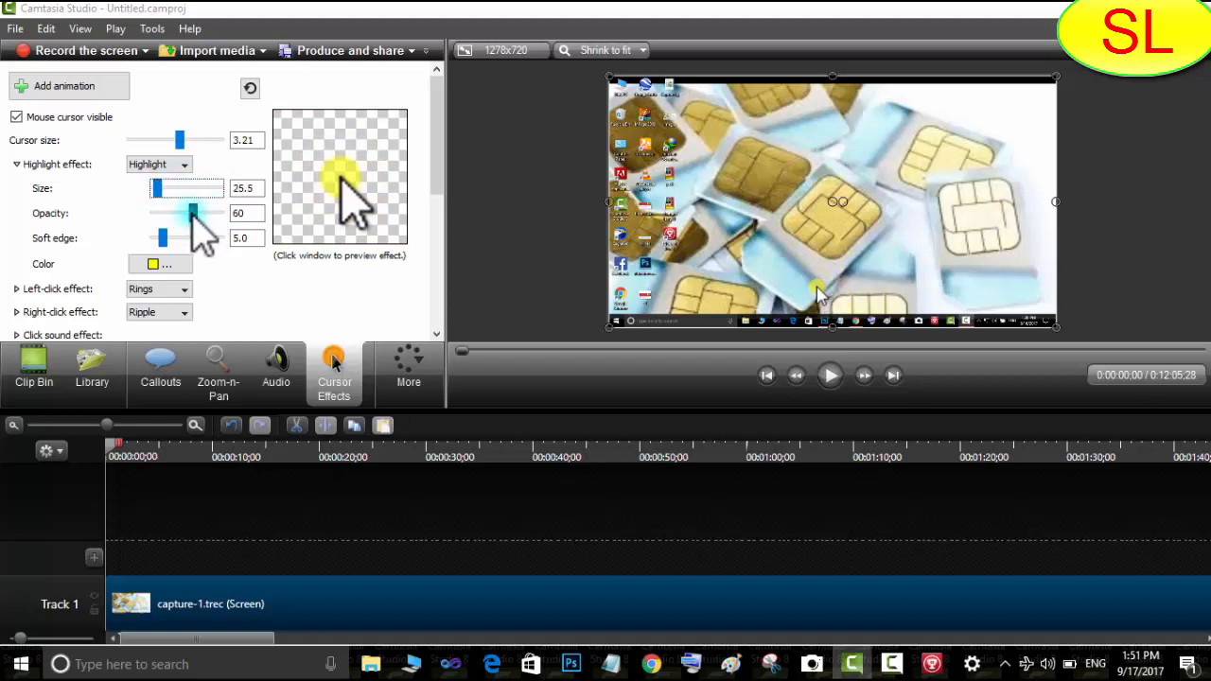
Step: Lower the highlight effect's opacity to about 45 and its soft edge to 1.0
left_click_drag(192, 214, 171, 216)
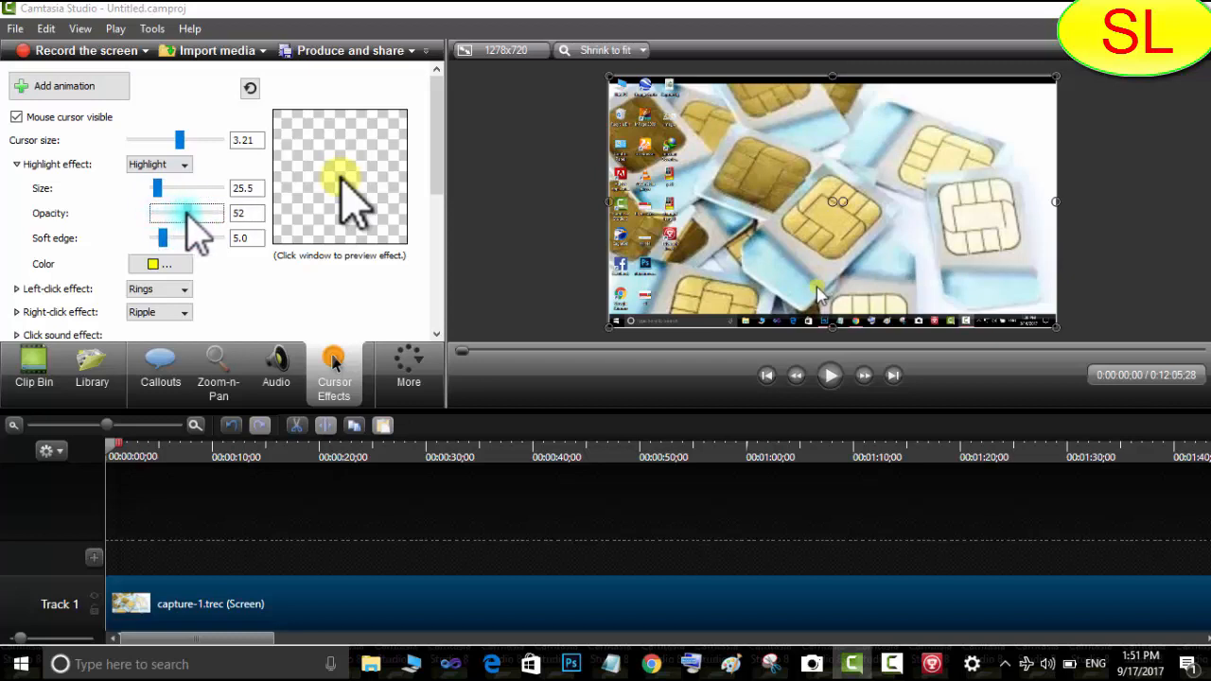
mouse_move(199, 215)
left_mouse_down()
mouse_move(212, 222)
mouse_move(184, 214)
left_mouse_up()
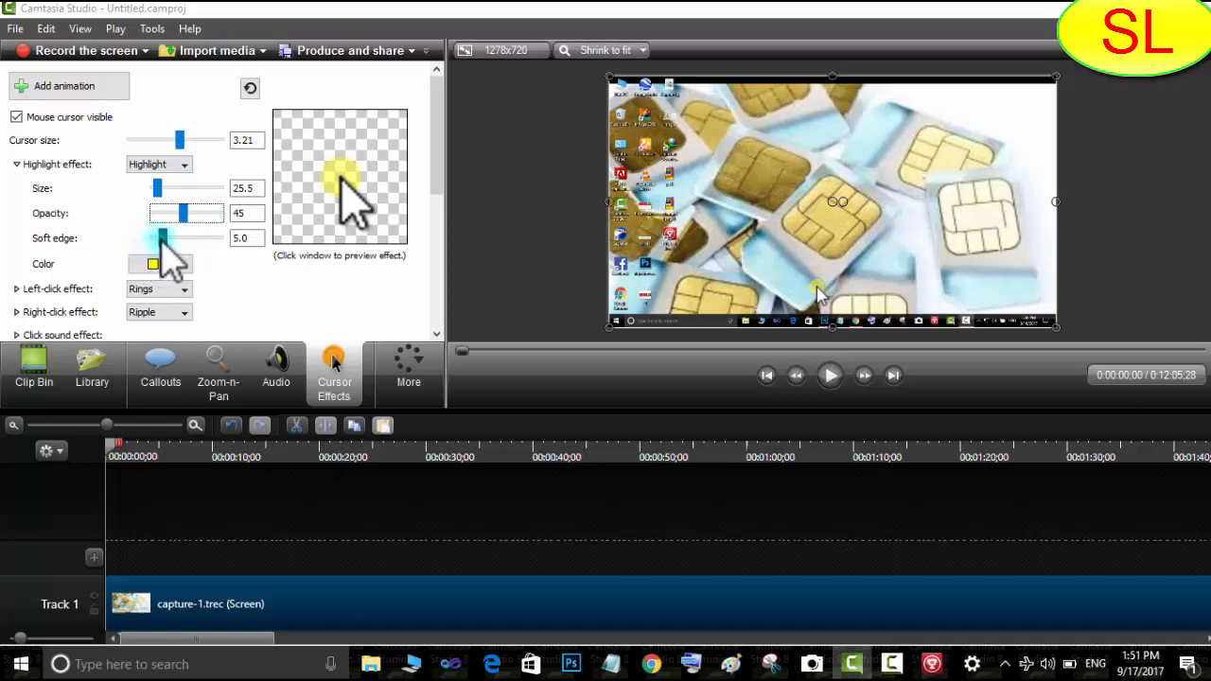
mouse_move(159, 238)
left_mouse_down()
mouse_move(222, 242)
mouse_move(161, 239)
left_mouse_up()
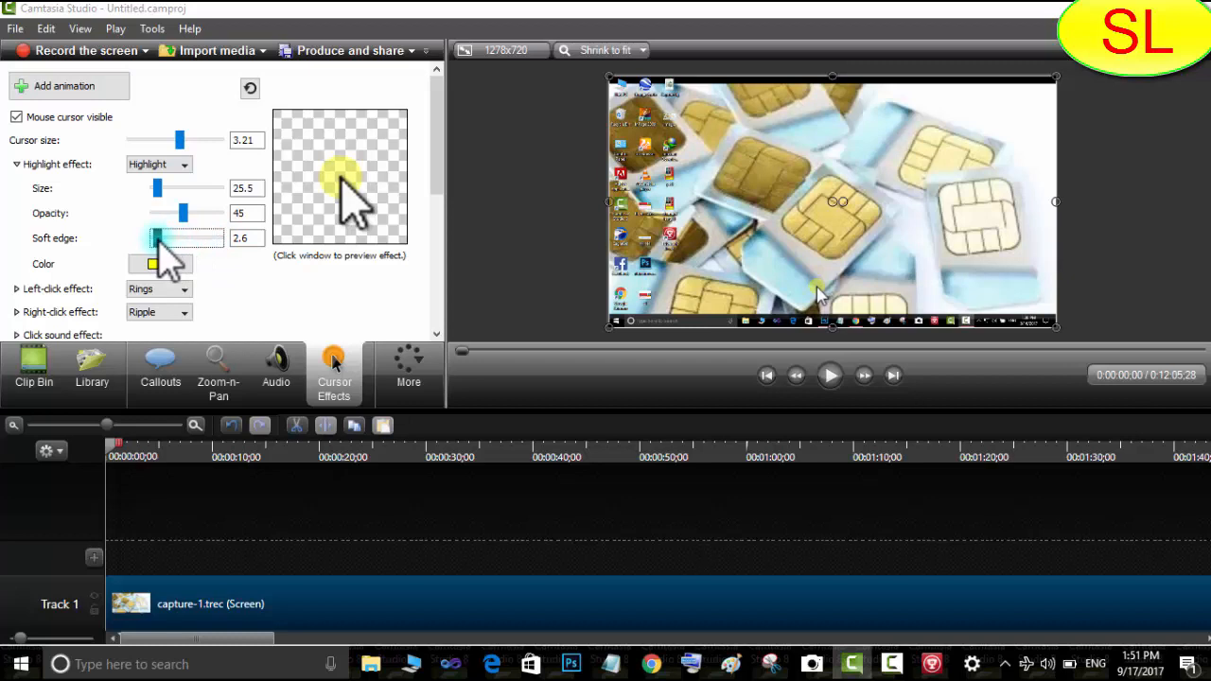
mouse_move(159, 239)
left_mouse_down()
mouse_move(212, 241)
mouse_move(176, 242)
left_mouse_up()
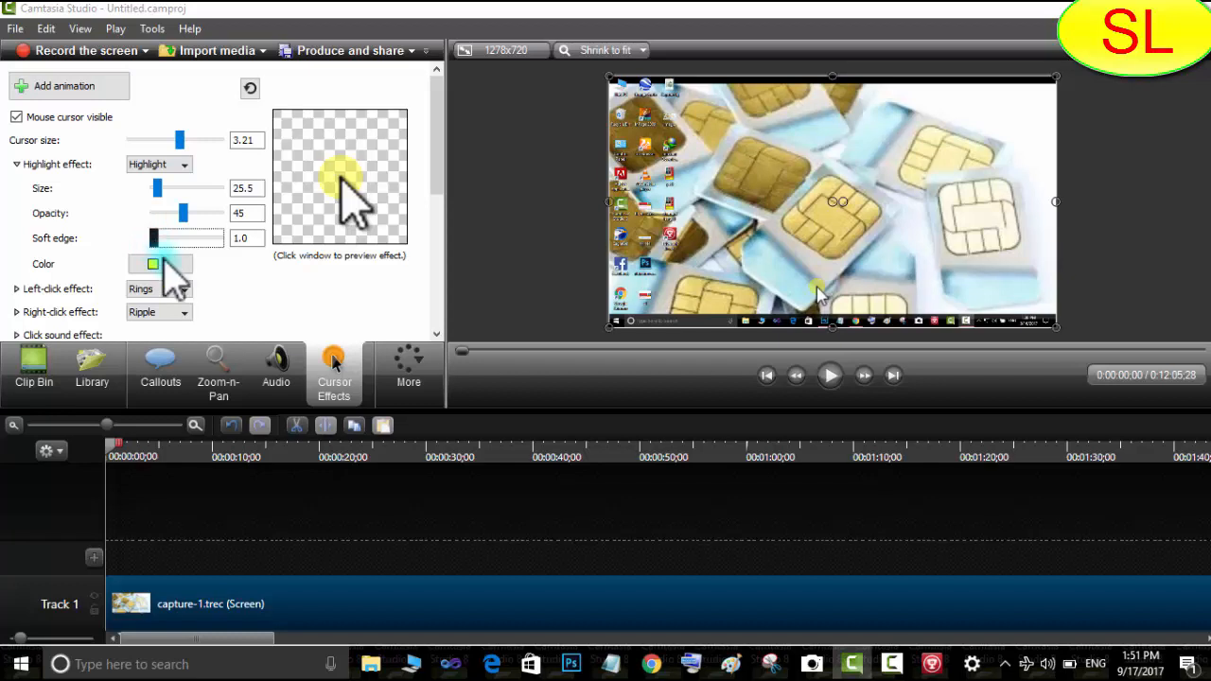
Step: Try red as the highlight colour, and settle on cyan for the highlight effect
left_click(168, 265)
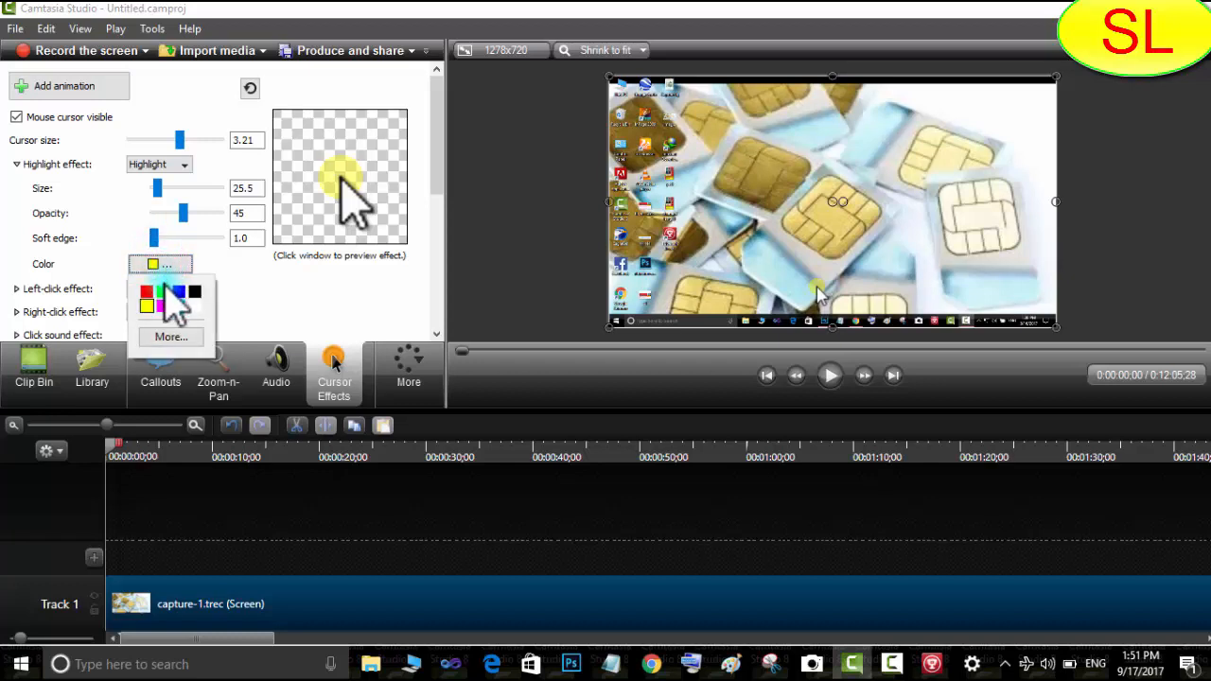
left_click(146, 292)
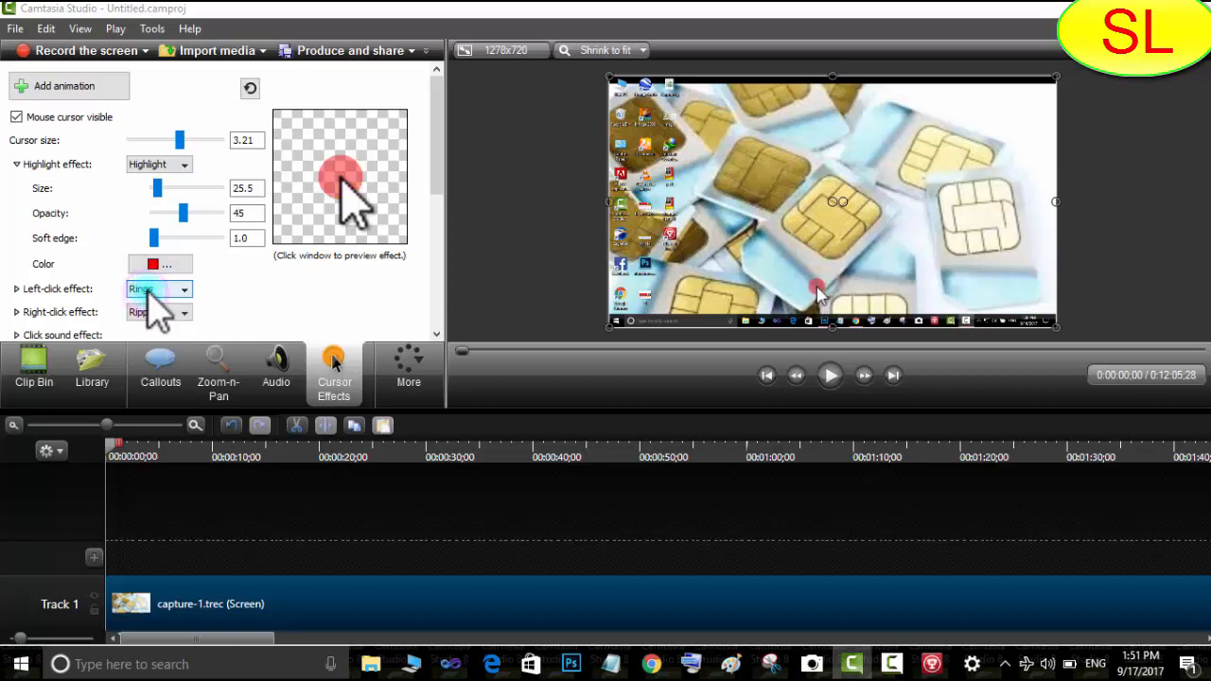
left_click(167, 265)
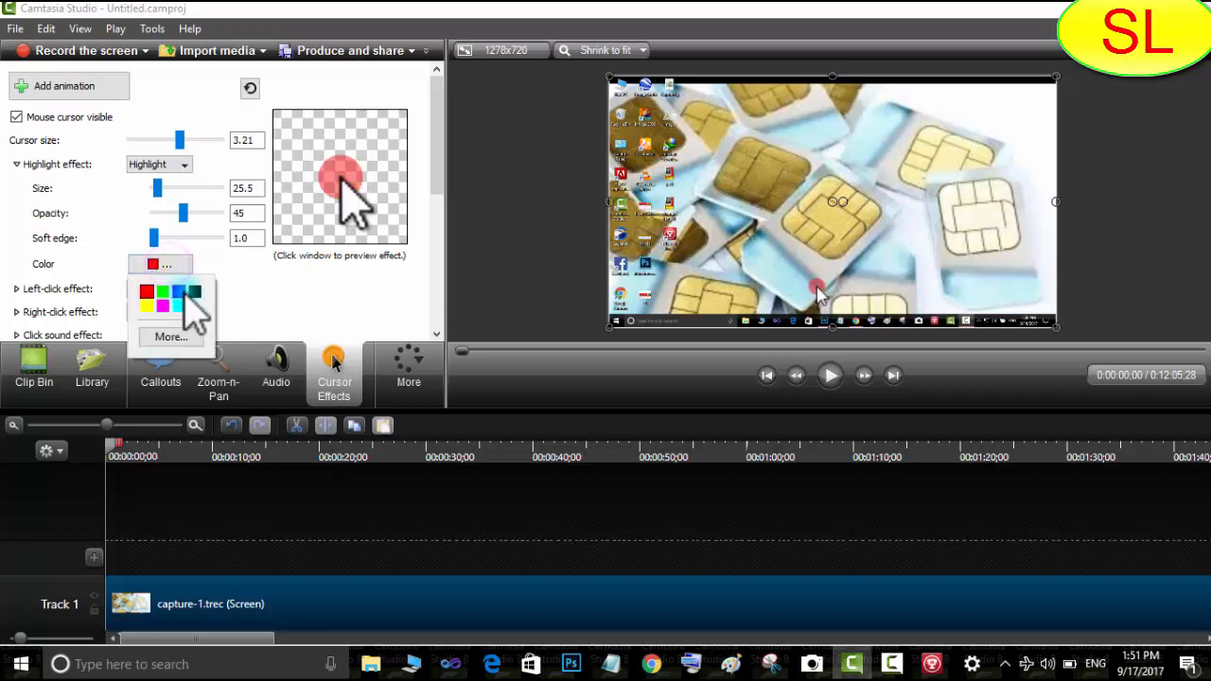
left_click(179, 306)
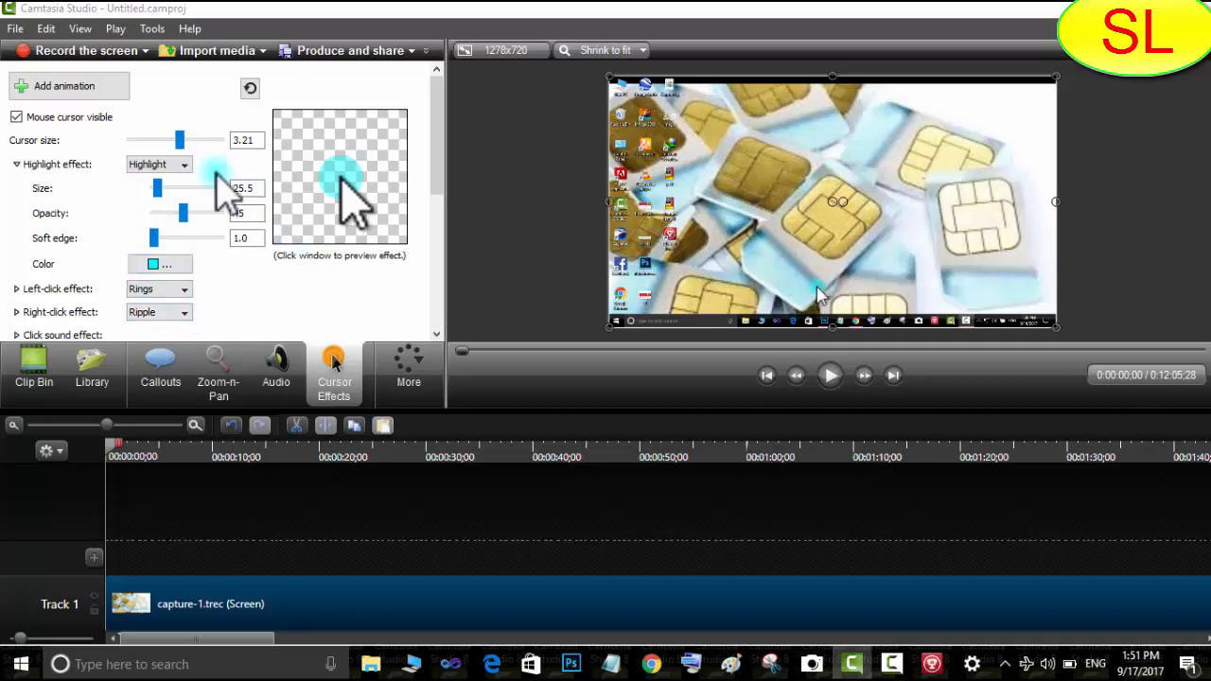
left_click(16, 165)
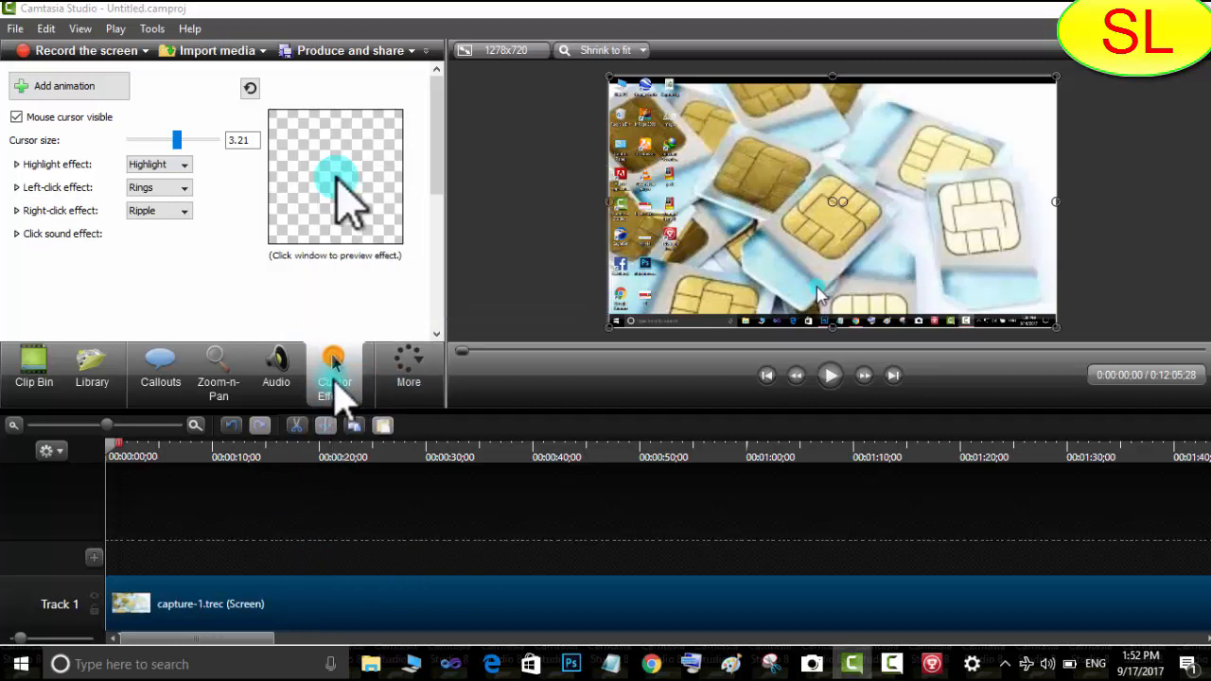
Step: Play the recording from the start of the timeline to preview the cursor effects
left_click(409, 371)
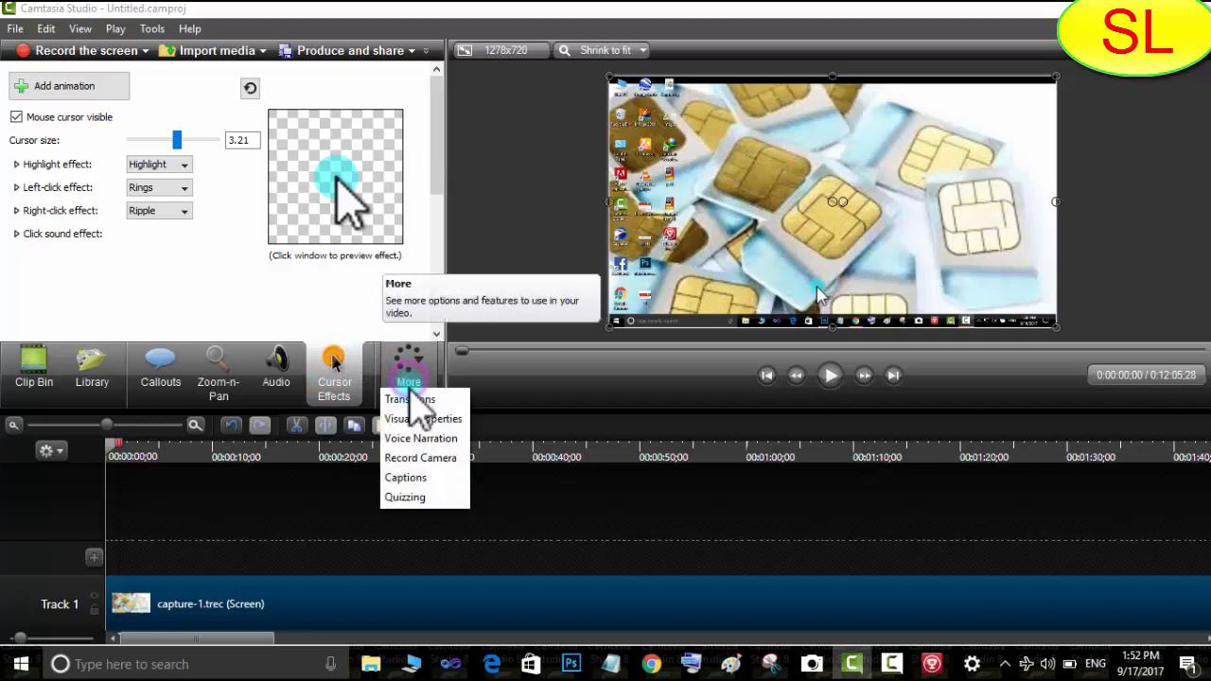
left_click(338, 369)
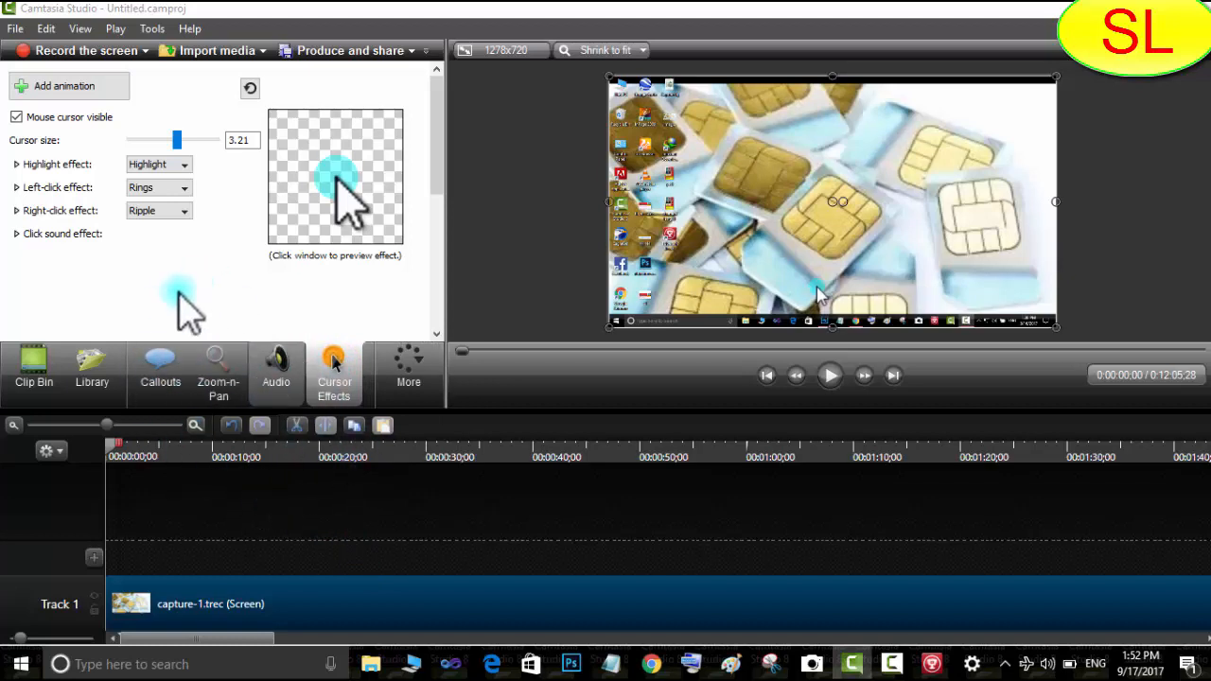
left_click(827, 375)
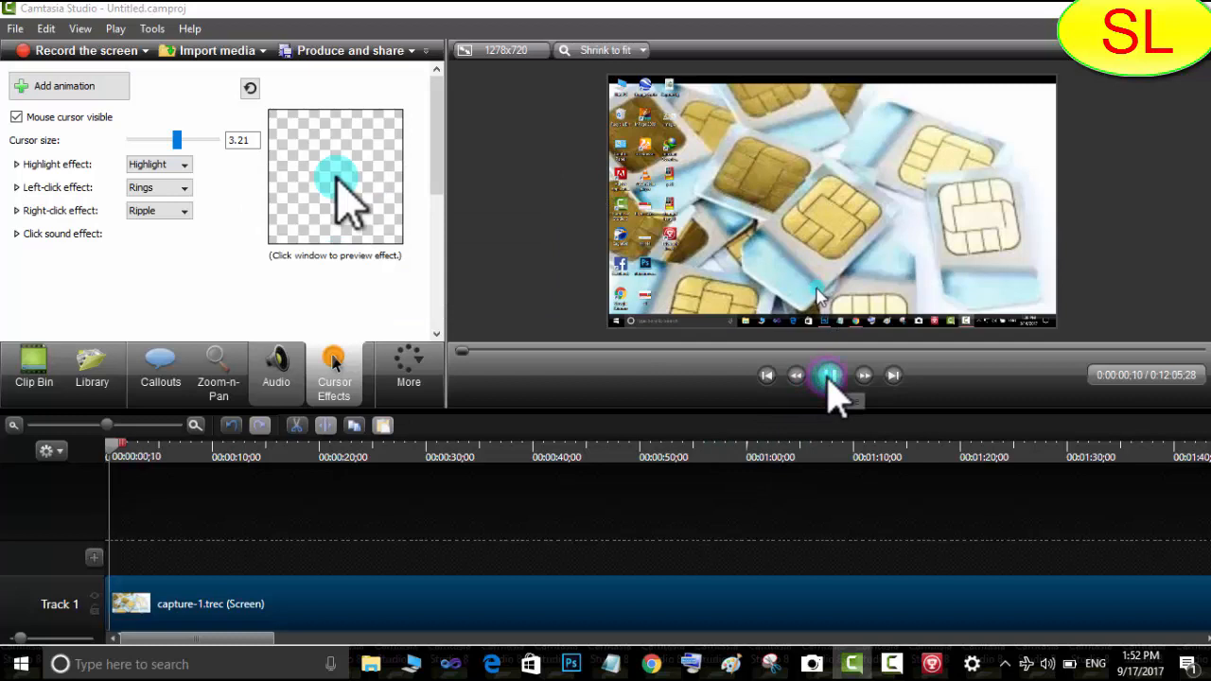